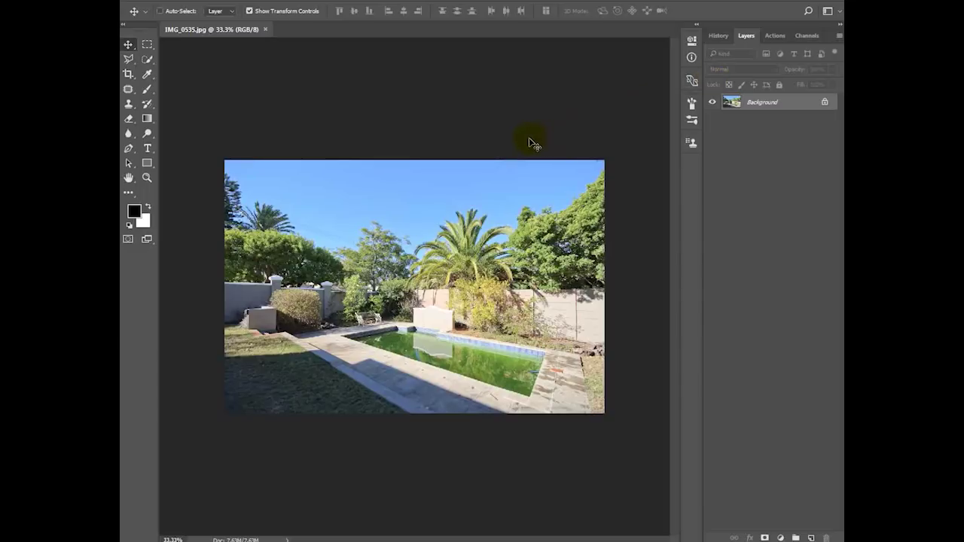
Step: Open the Kaotec Retouchers PLUS 5 panel from Window > Extensions
left_click(369, 1)
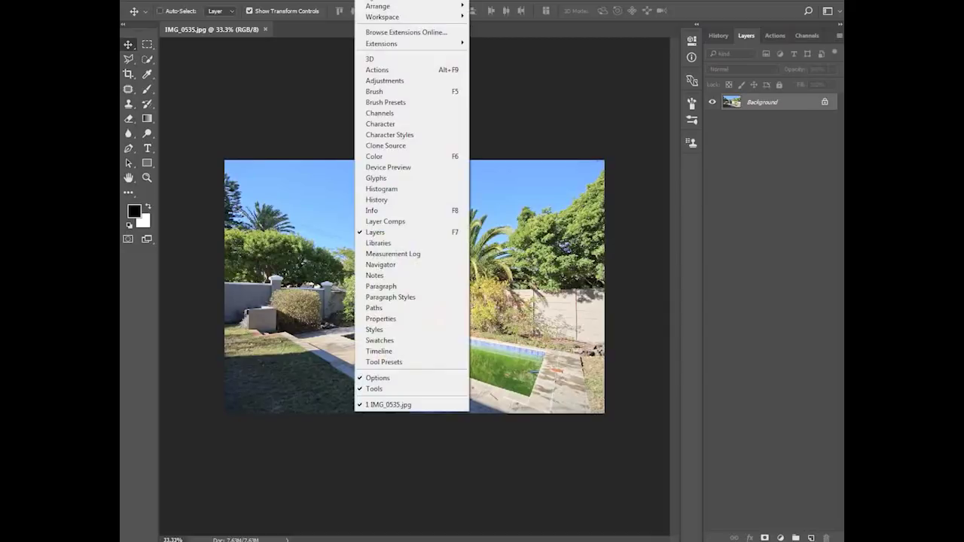
mouse_move(430, 43)
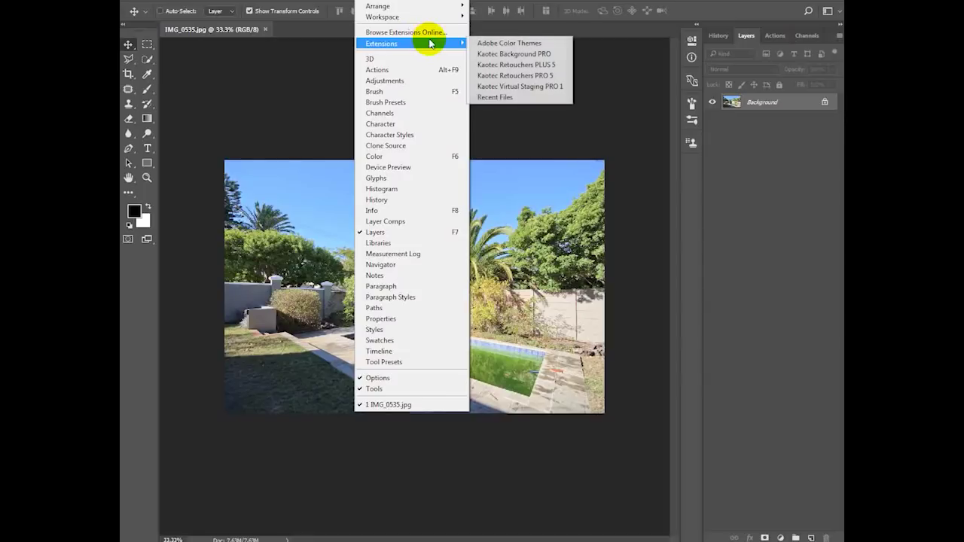
left_click(531, 65)
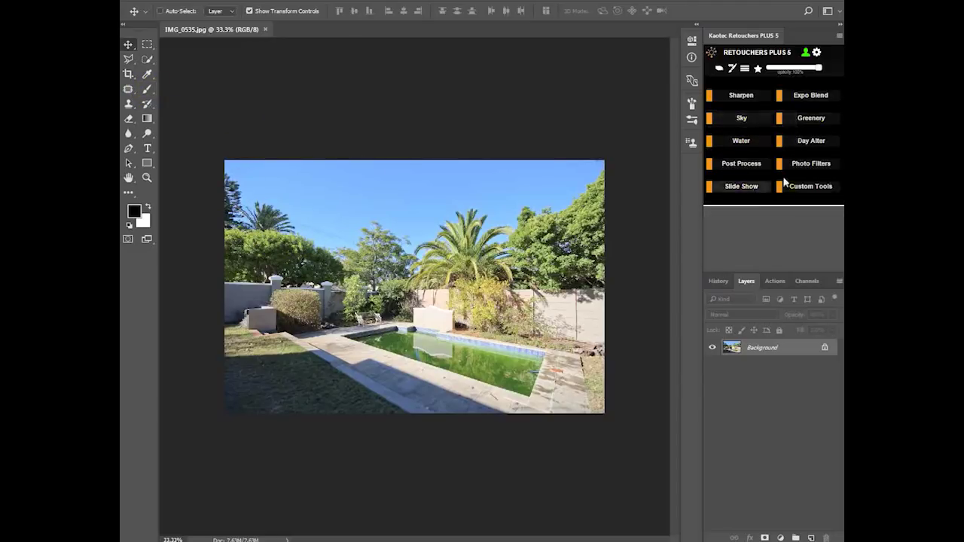
Step: Select the Brush tool and start Load Brushes from the preset menu, then cancel without loading any set
left_click(147, 90)
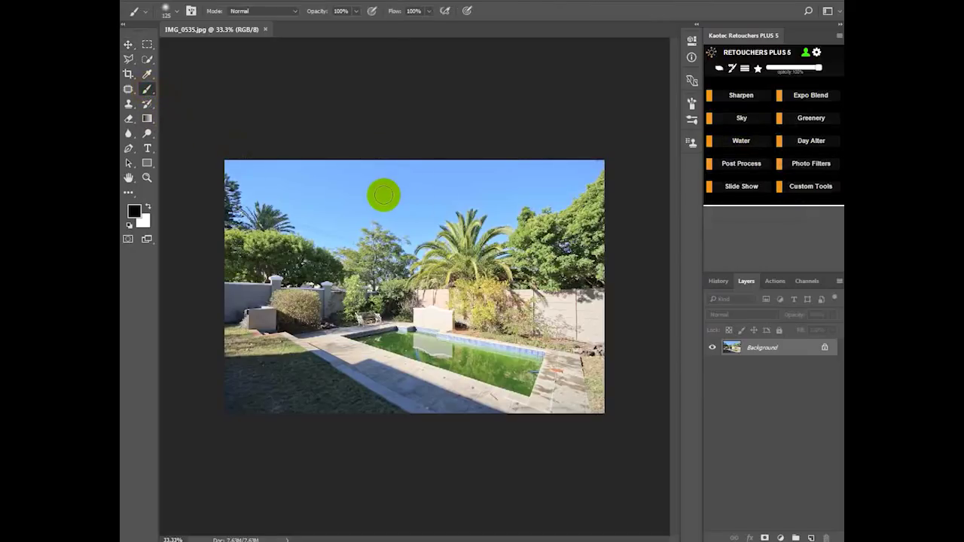
right_click(384, 195)
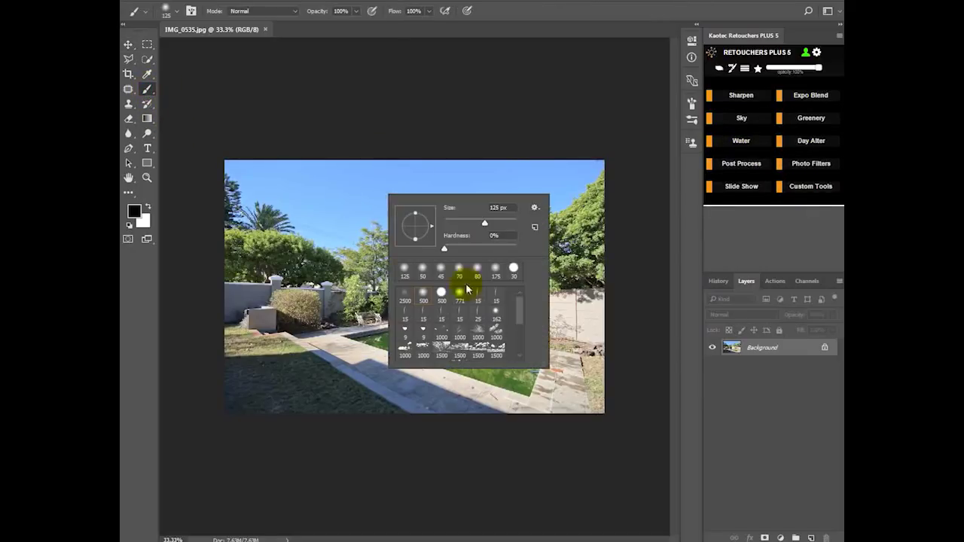
left_click(536, 208)
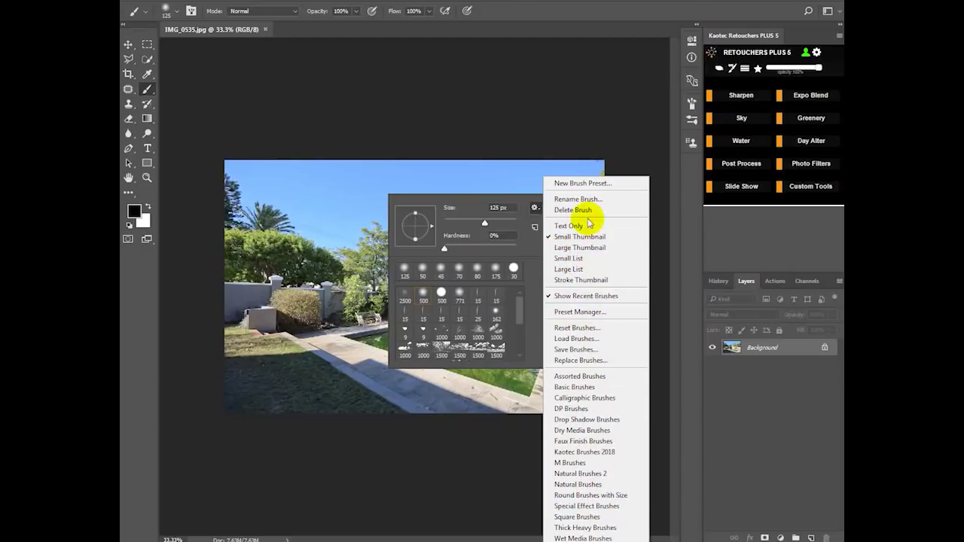
left_click(576, 339)
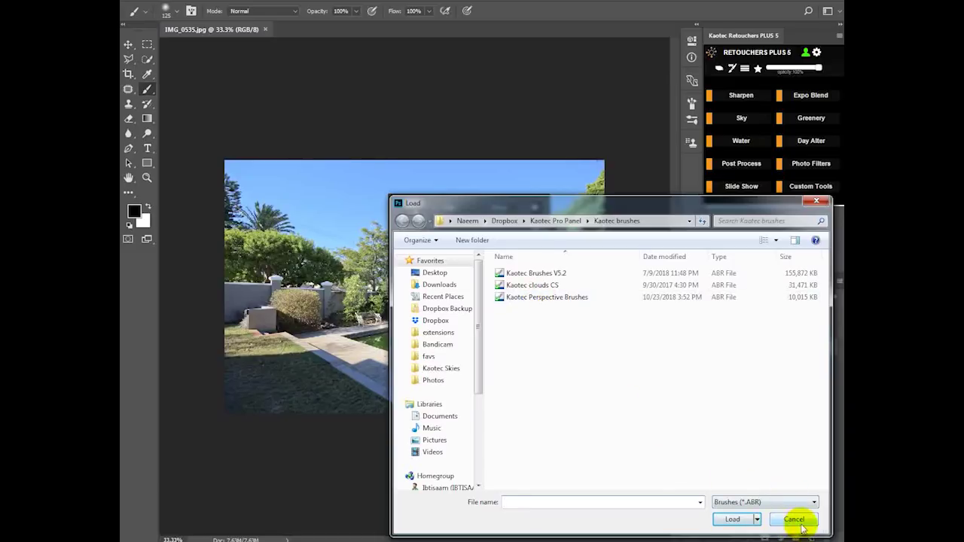
left_click(796, 519)
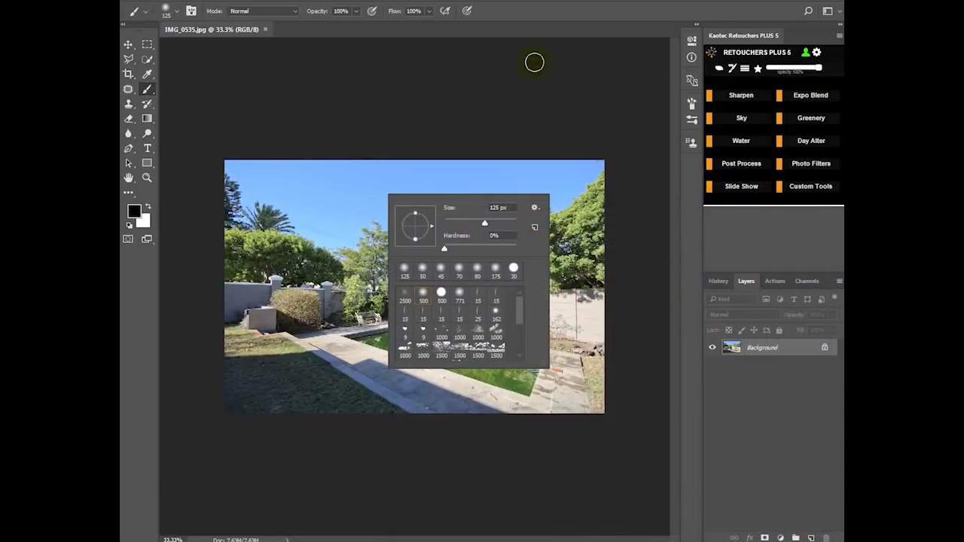
key("Escape")
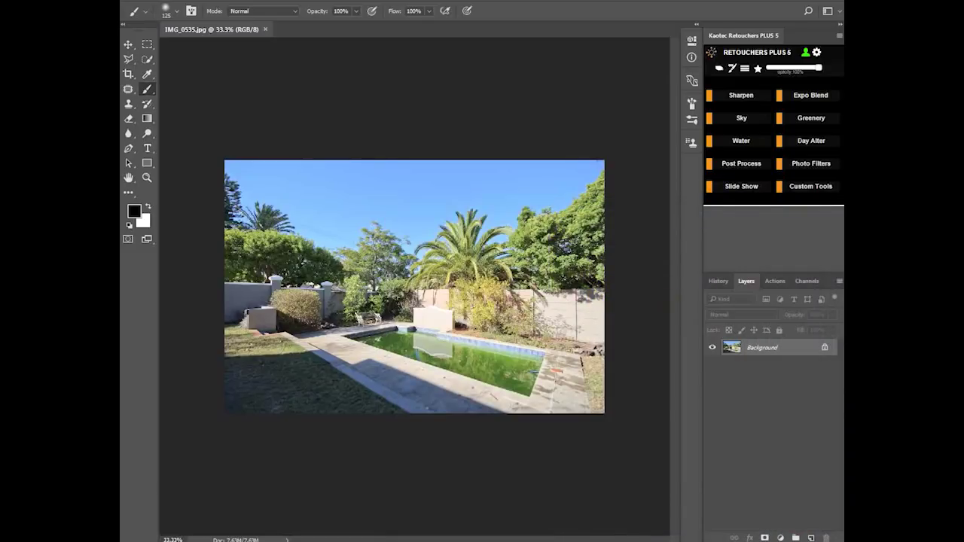
Step: Start Sky > Quick Swap L and follow its link to the Retouchers Settings page
left_click(741, 118)
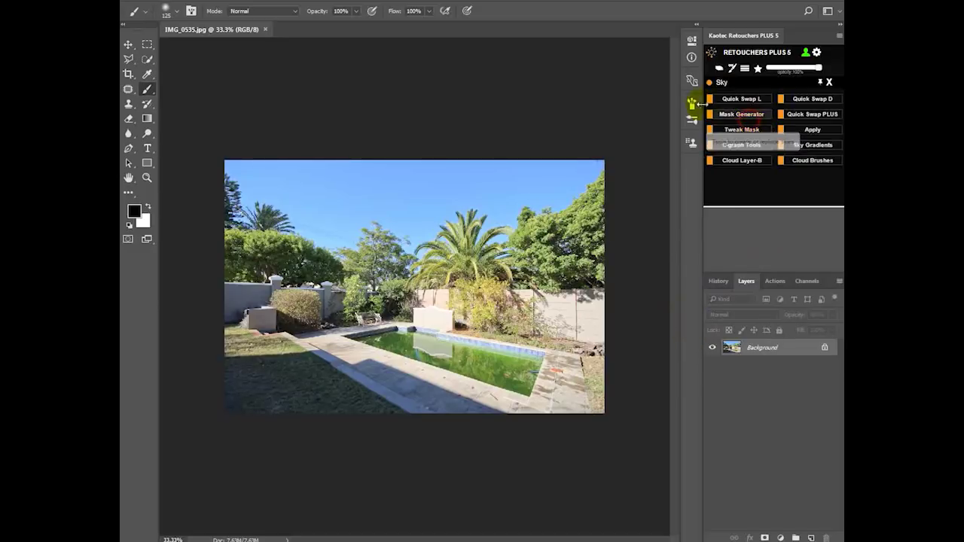
left_click(751, 99)
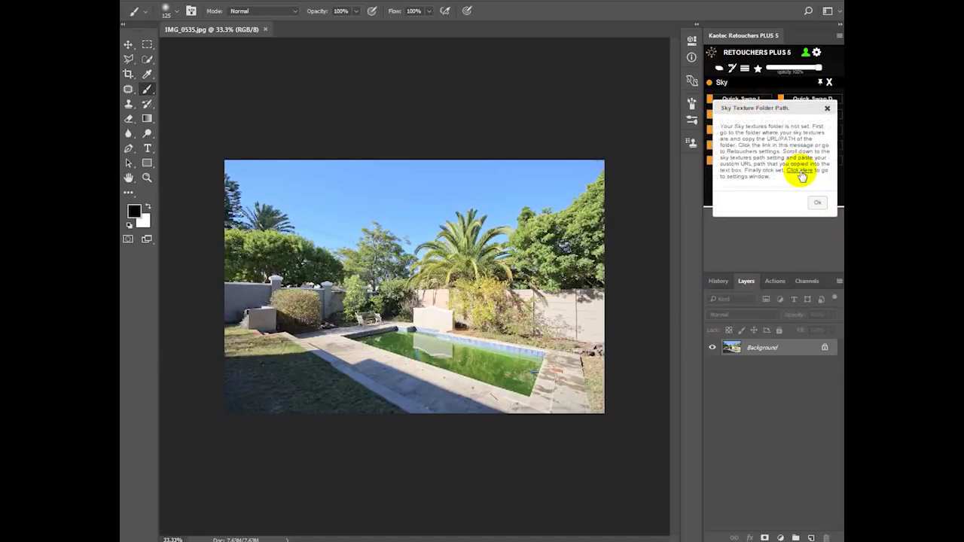
left_click(798, 173)
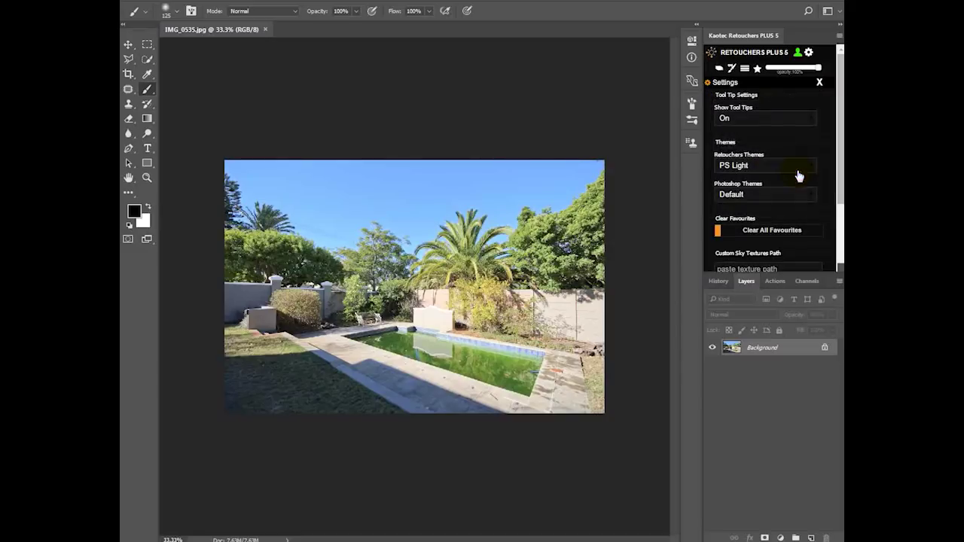
scroll(841, 96, "down", 3)
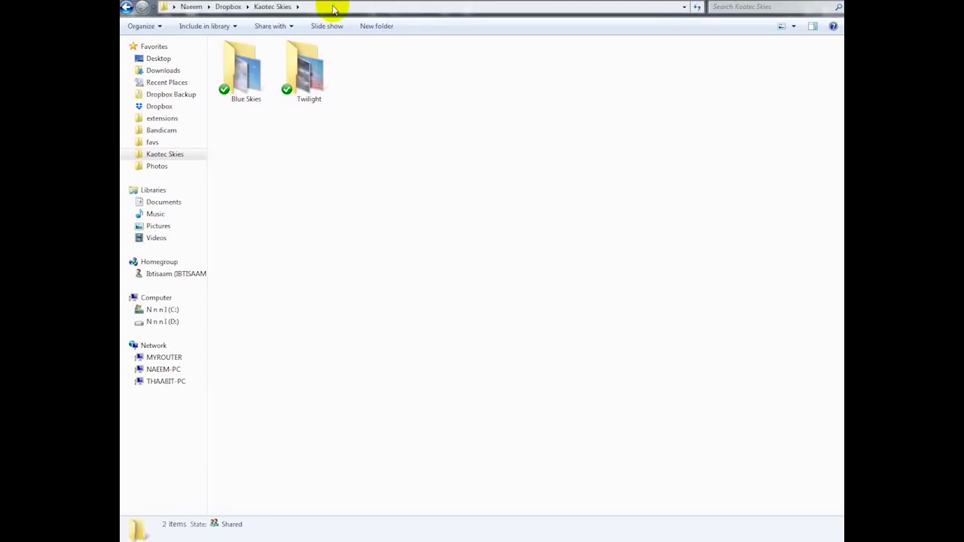
Step: Copy the Kaotec Skies folder path from Explorer's address bar
left_click(333, 8)
right_click(252, 9)
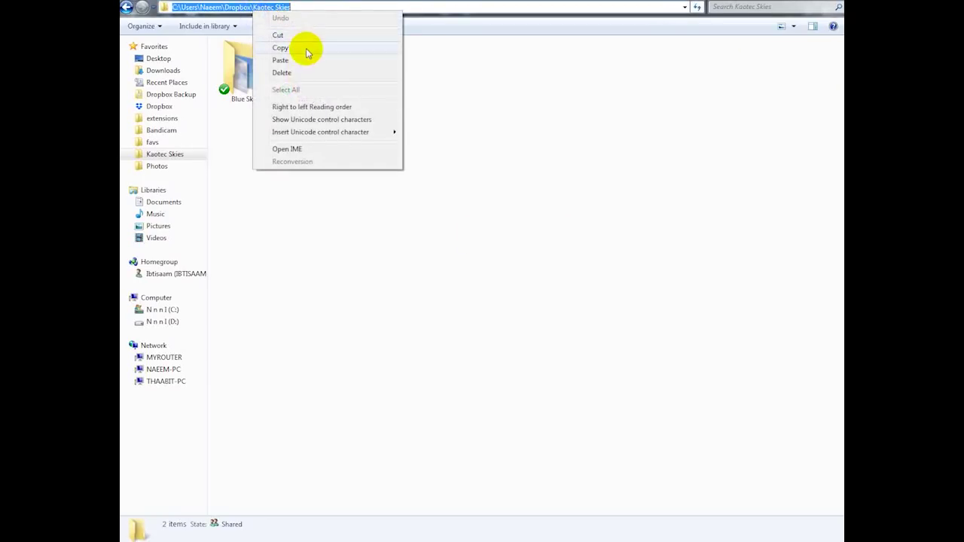
left_click(306, 51)
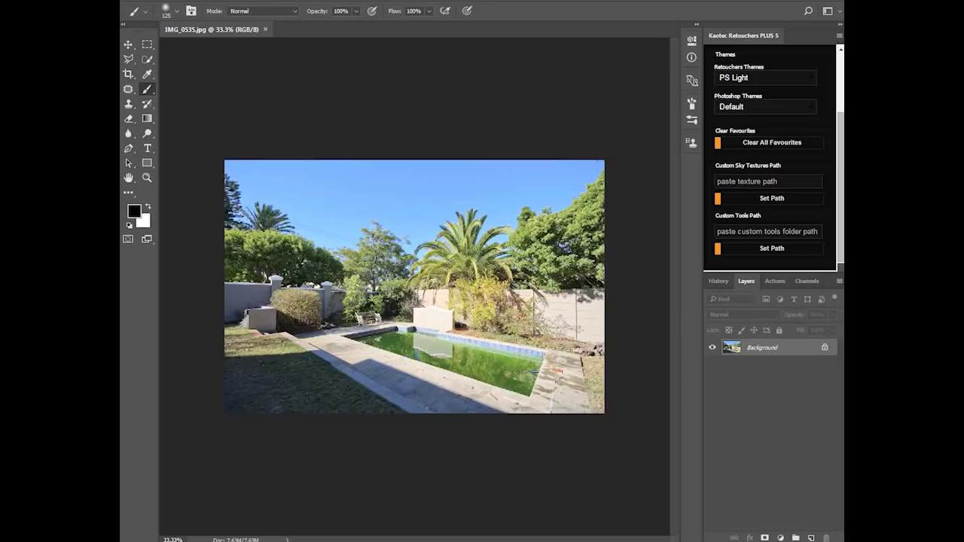
Step: Paste the Kaotec Skies folder path into Custom Sky Textures Path, save it, and close Settings
left_click(779, 183)
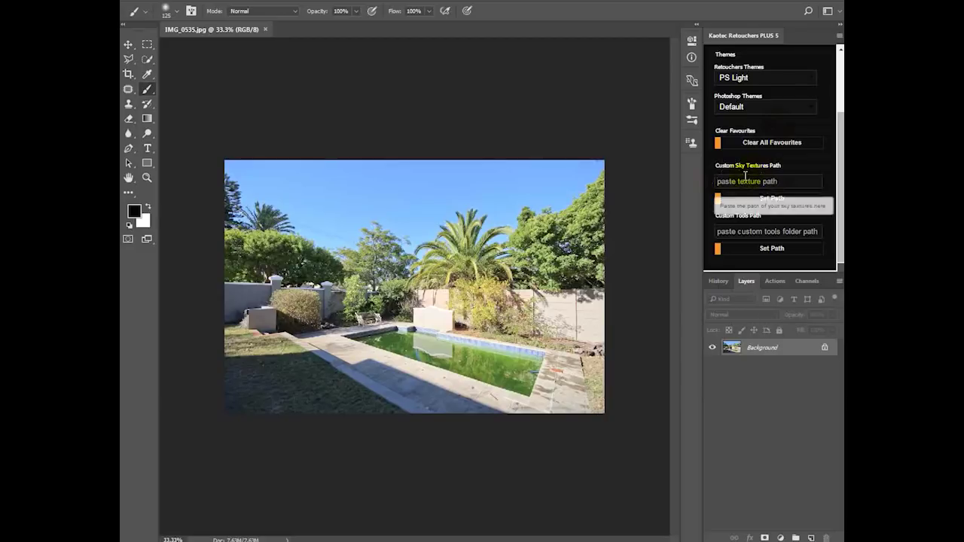
right_click(737, 184)
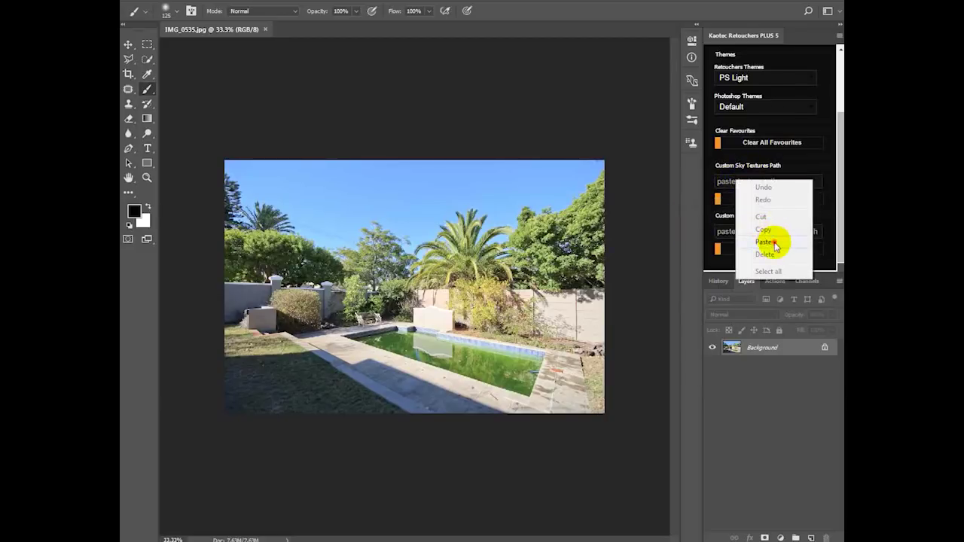
left_click(766, 241)
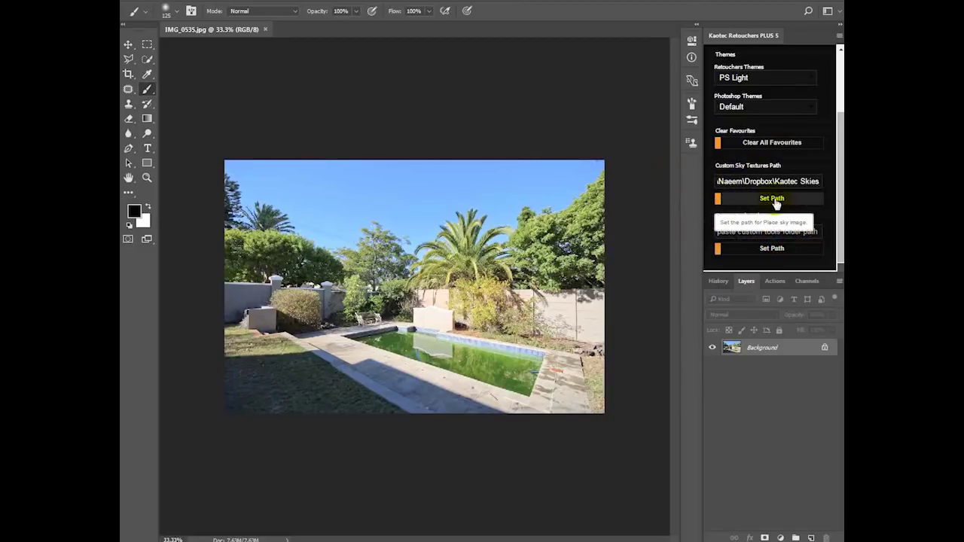
left_click(775, 202)
left_click(804, 186)
left_click(819, 82)
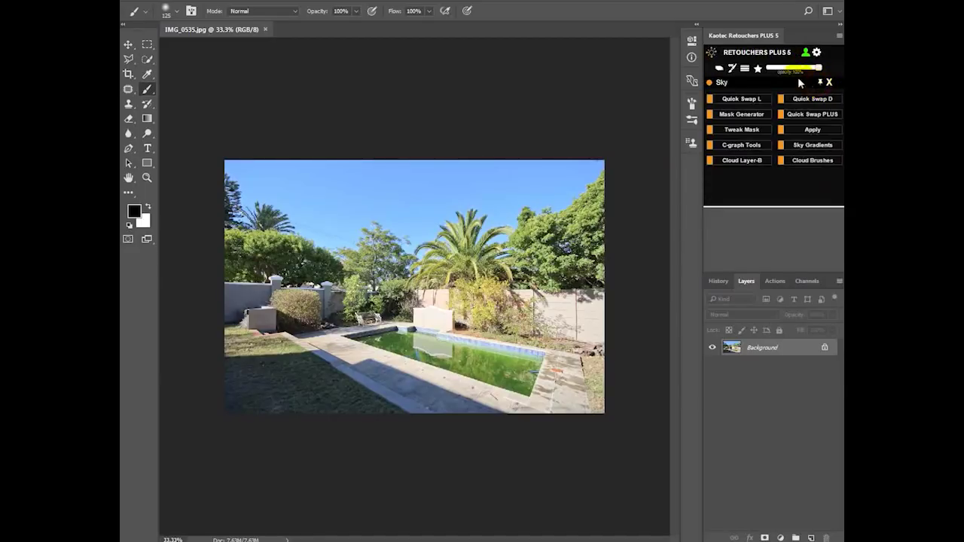
left_click(719, 68)
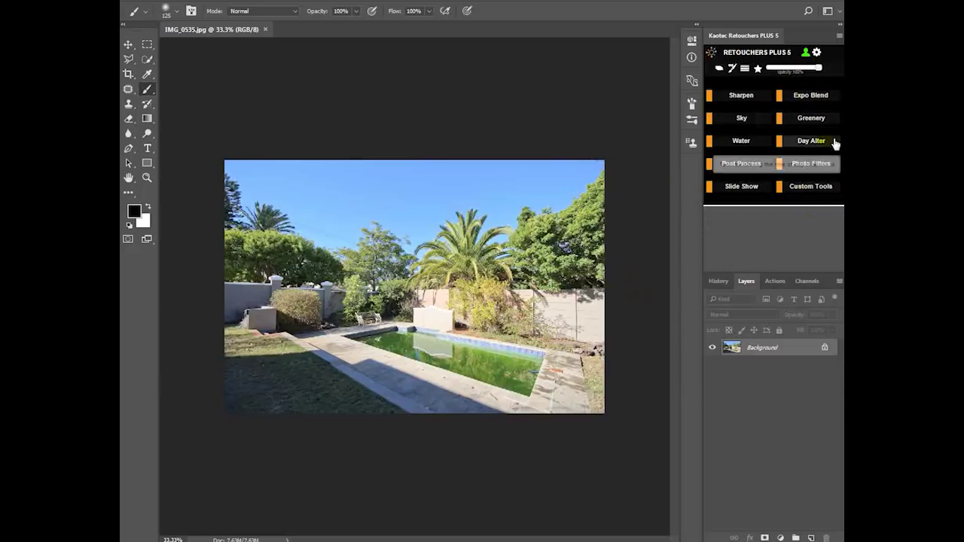
Step: Run Sky > Quick Swap L and choose Blue skies (5) from the Blue Skies folder
left_click(748, 118)
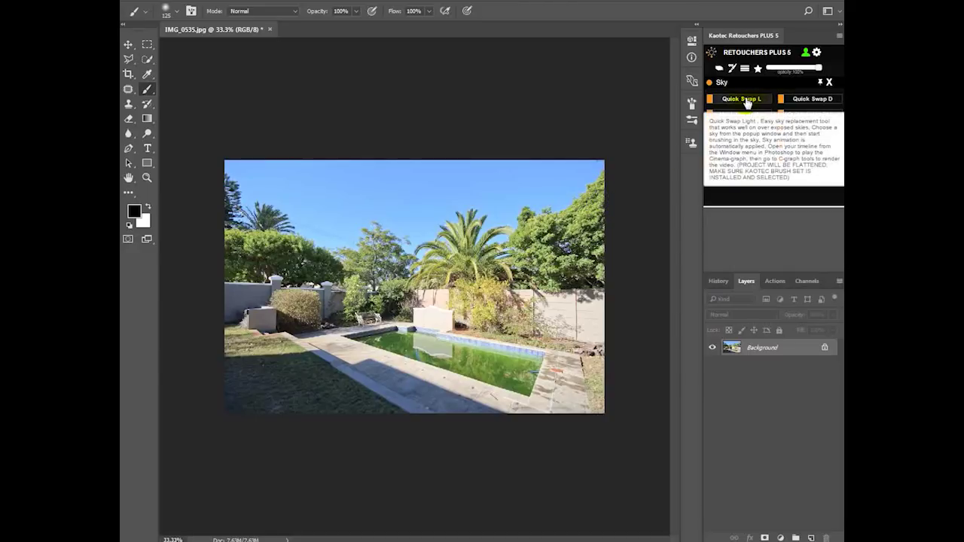
left_click(754, 101)
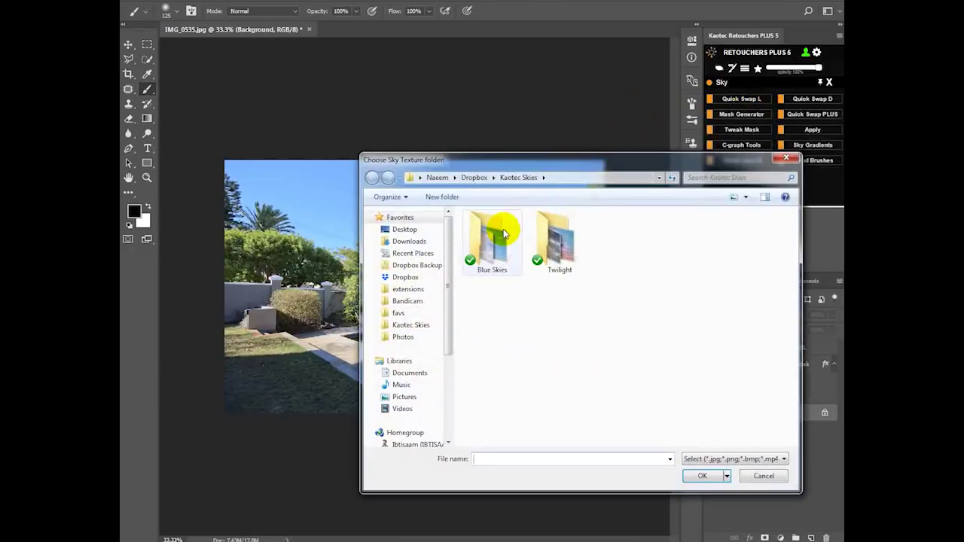
double_click(497, 237)
left_click_drag(555, 161, 598, 125)
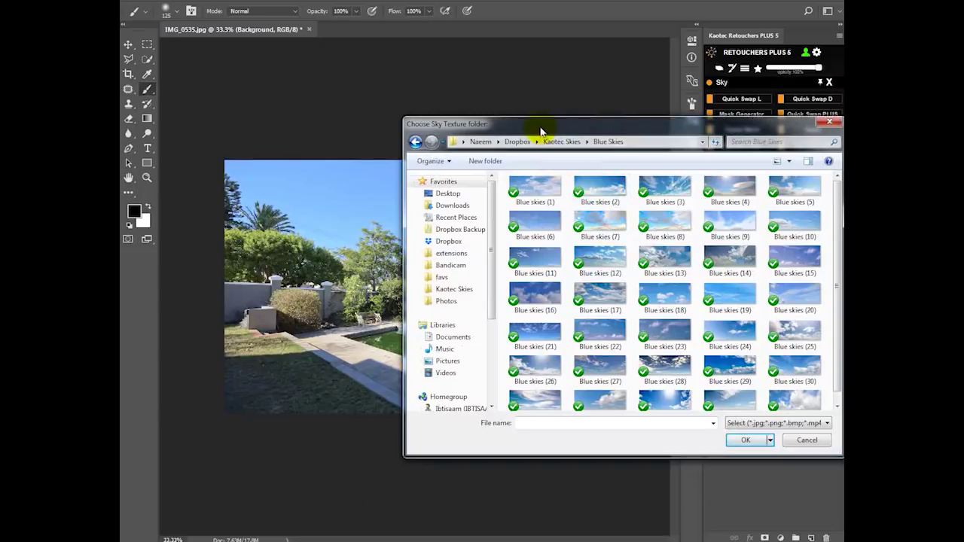
left_click_drag(539, 130, 683, 214)
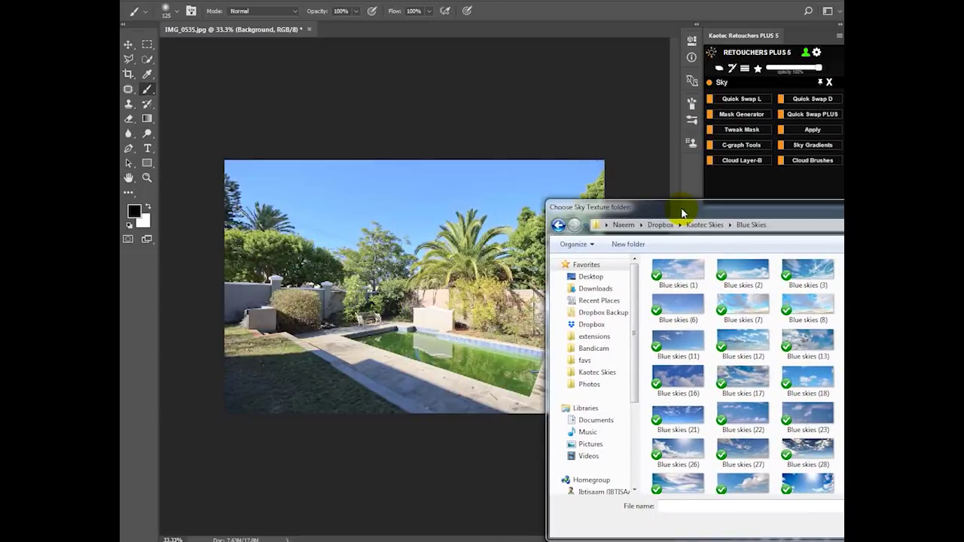
mouse_move(683, 214)
left_mouse_down()
mouse_move(570, 179)
mouse_move(540, 185)
mouse_move(563, 235)
mouse_move(576, 240)
mouse_move(423, 155)
mouse_move(411, 159)
left_mouse_up()
left_click_drag(570, 161, 567, 157)
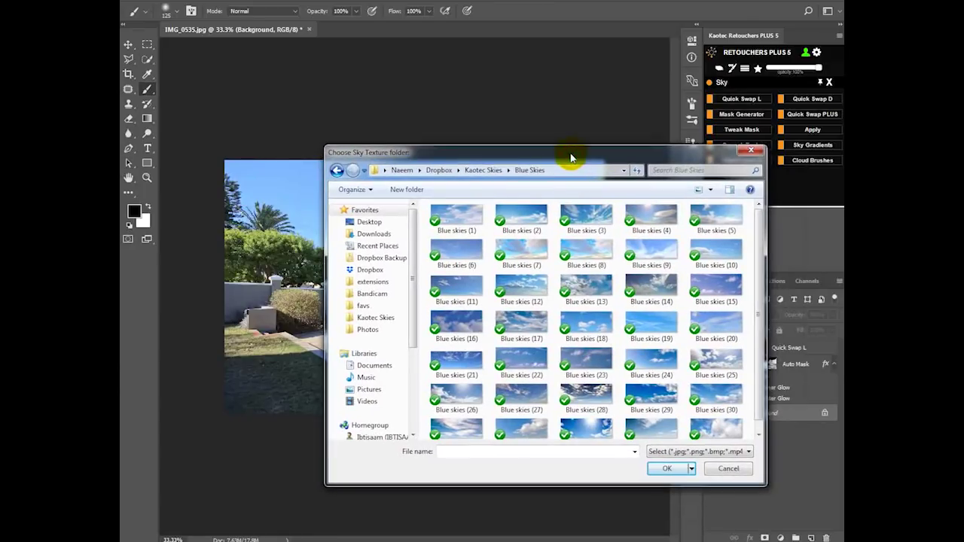
double_click(728, 223)
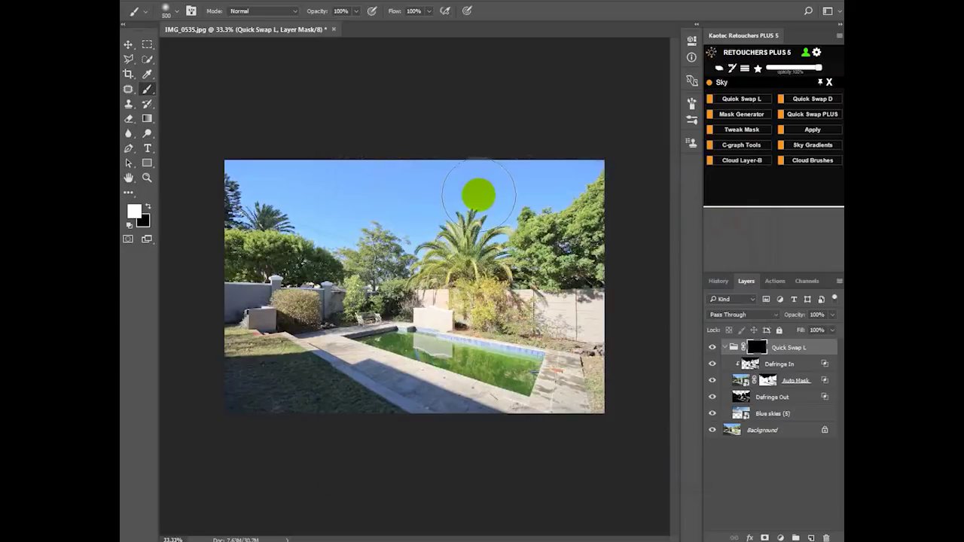
Step: Shrink the brush to 400 and paint the Blue skies (5) clouds across the sky
key("bracketleft")
mouse_move(524, 179)
left_mouse_down()
mouse_move(487, 206)
mouse_move(493, 213)
mouse_move(367, 231)
mouse_move(189, 163)
mouse_move(481, 189)
mouse_move(454, 166)
mouse_move(437, 188)
mouse_move(485, 235)
mouse_move(534, 208)
mouse_move(559, 150)
mouse_move(497, 173)
mouse_move(564, 207)
mouse_move(475, 191)
mouse_move(479, 213)
mouse_move(561, 162)
mouse_move(501, 219)
mouse_move(280, 142)
mouse_move(465, 160)
mouse_move(532, 133)
mouse_move(400, 161)
mouse_move(525, 183)
mouse_move(312, 223)
mouse_move(268, 172)
mouse_move(536, 226)
mouse_move(423, 210)
mouse_move(407, 220)
left_mouse_up()
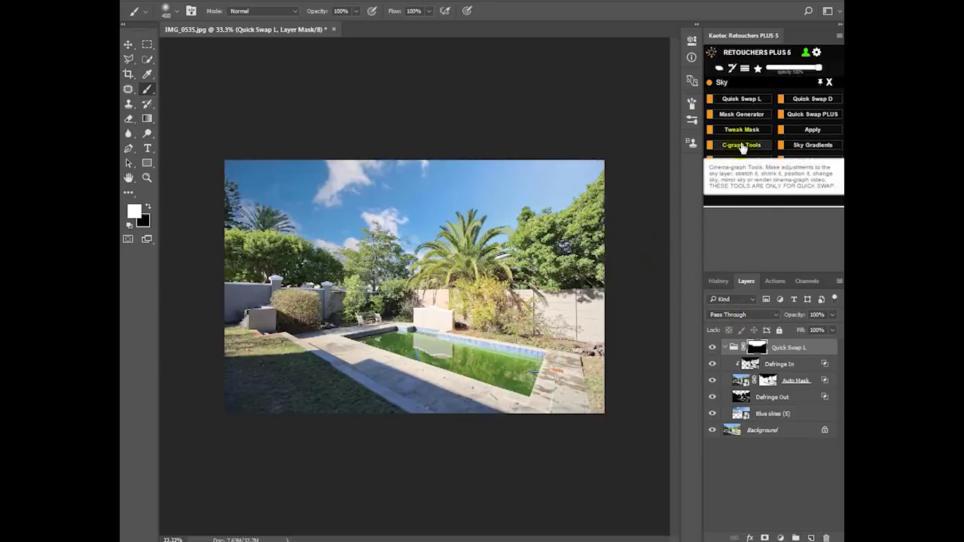
Step: Apply Mirror Sky from C-graph Tools and drag the DOWN|UP slider to raise the sky
left_click(741, 146)
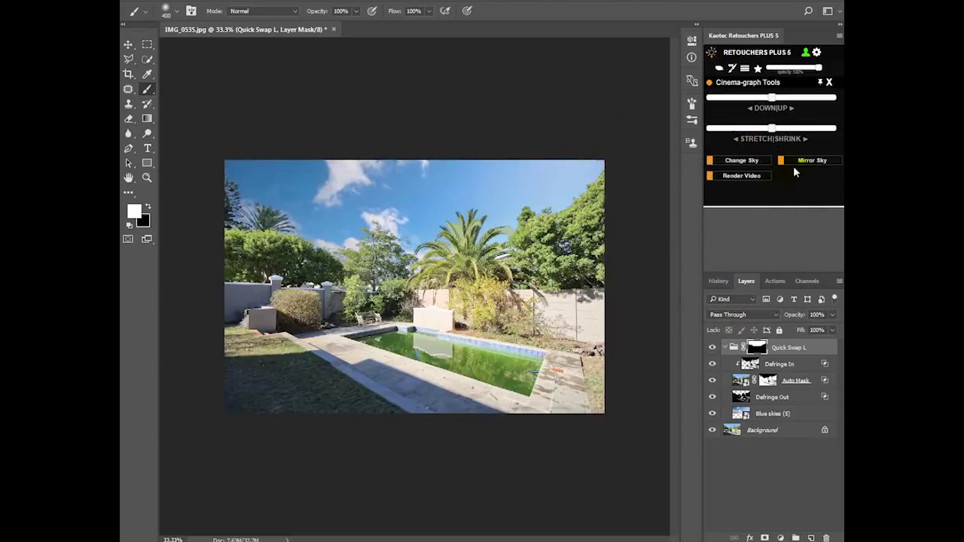
left_click(803, 160)
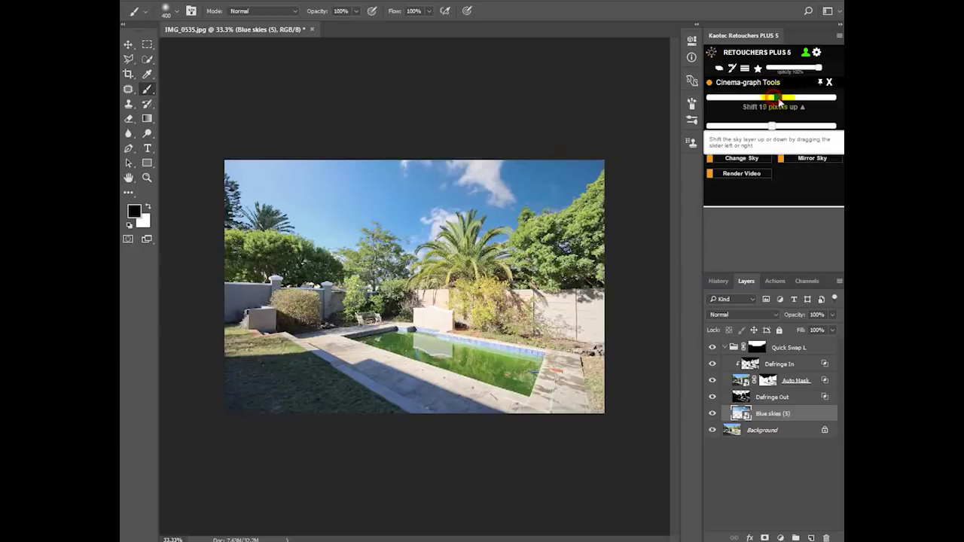
left_click_drag(780, 102, 790, 104)
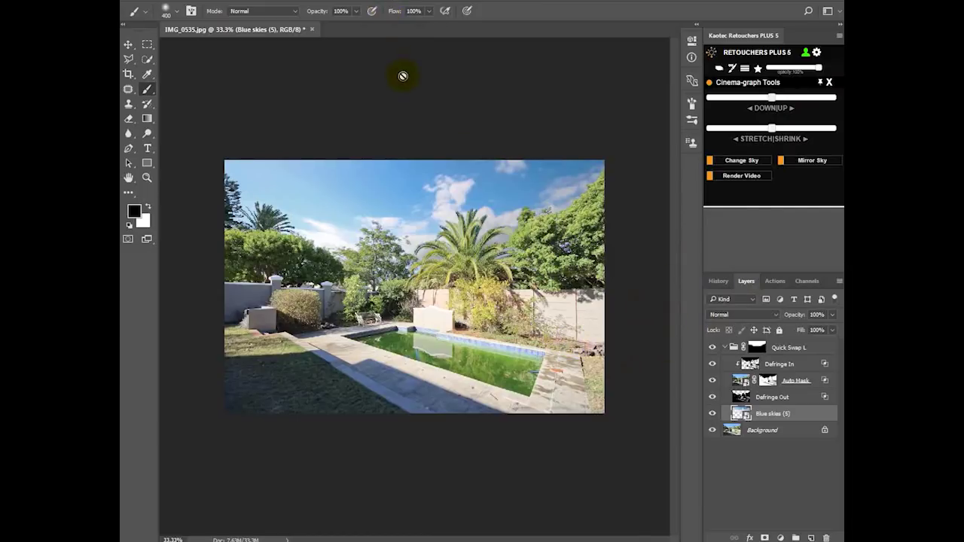
Step: Show the Timeline, play and scrub the drifting-cloud animation, then return to frame 0
left_click(363, 3)
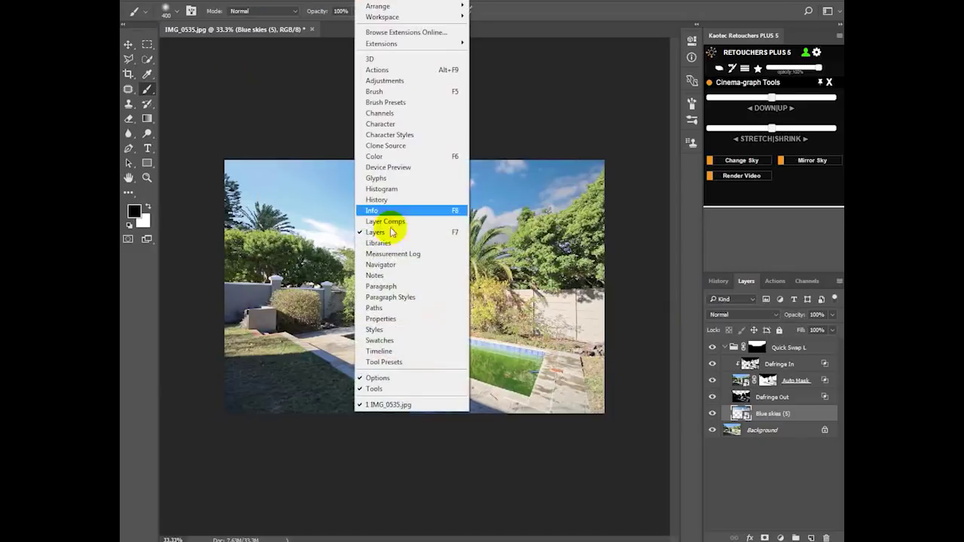
left_click(389, 353)
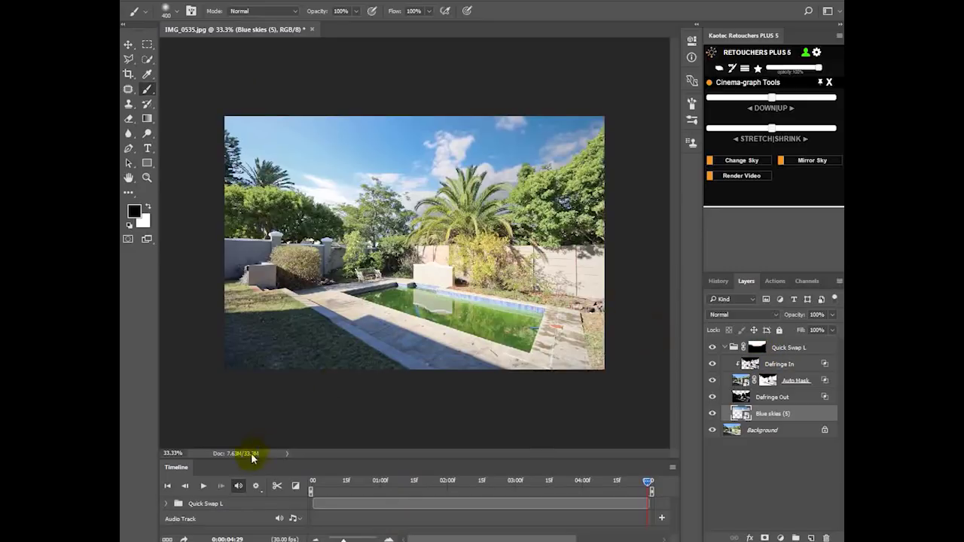
left_click(201, 487)
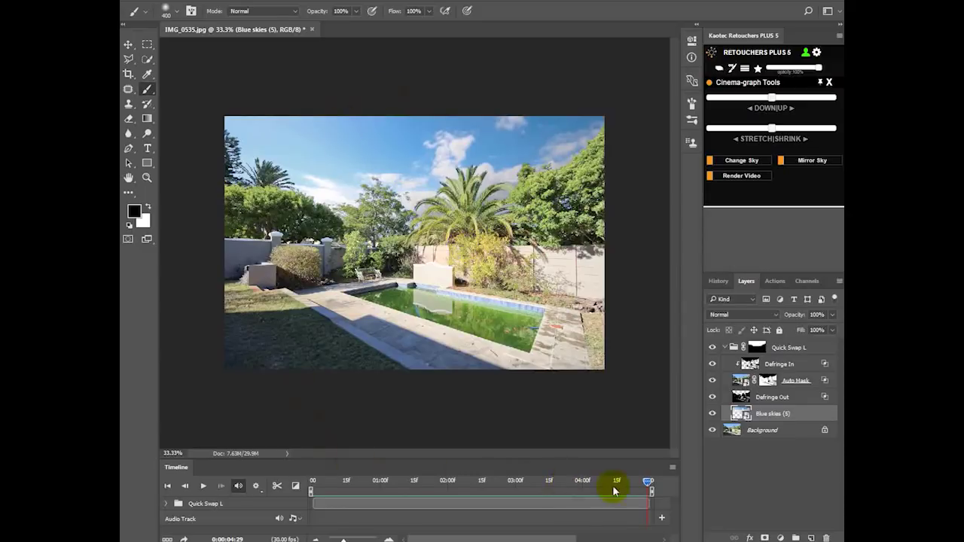
left_click_drag(635, 486, 254, 488)
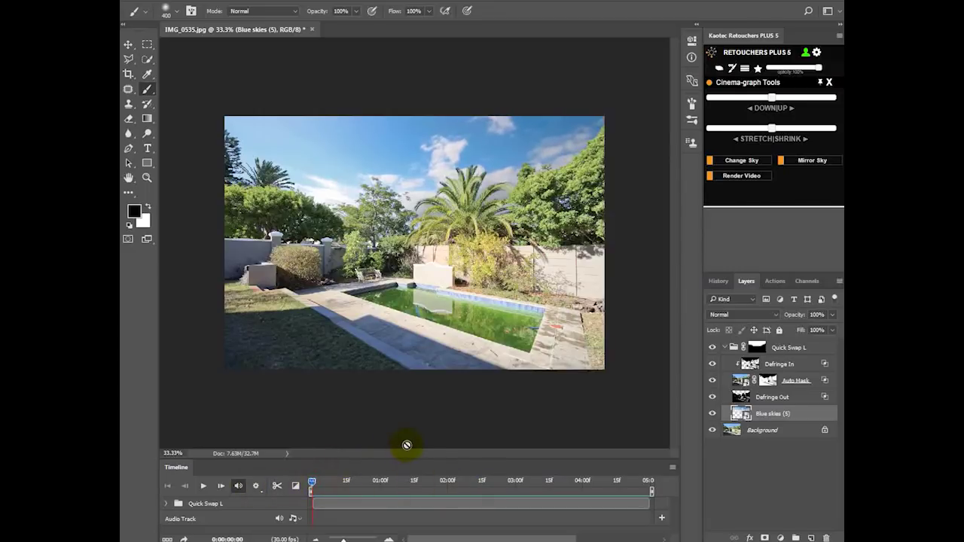
key("space")
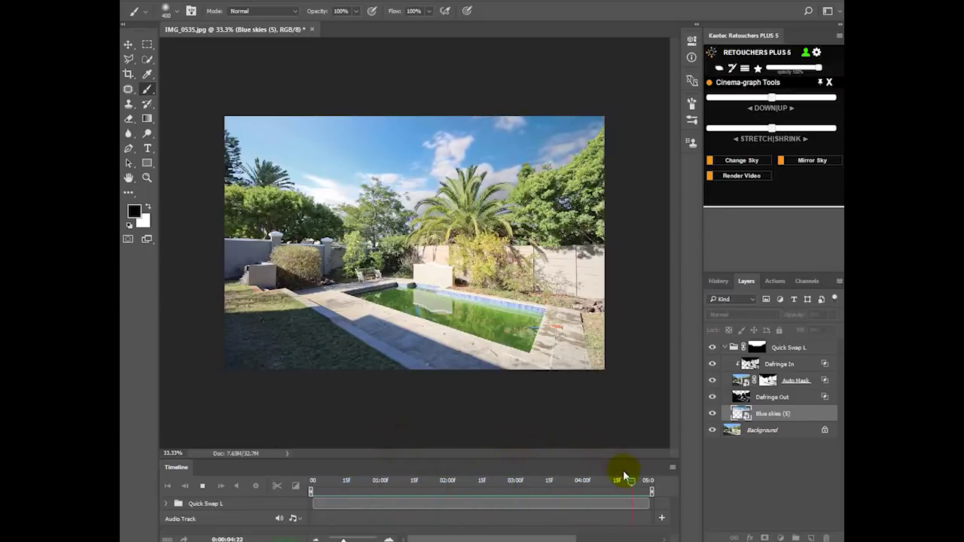
mouse_move(645, 481)
left_mouse_down()
mouse_move(351, 482)
mouse_move(634, 477)
mouse_move(639, 491)
left_mouse_up()
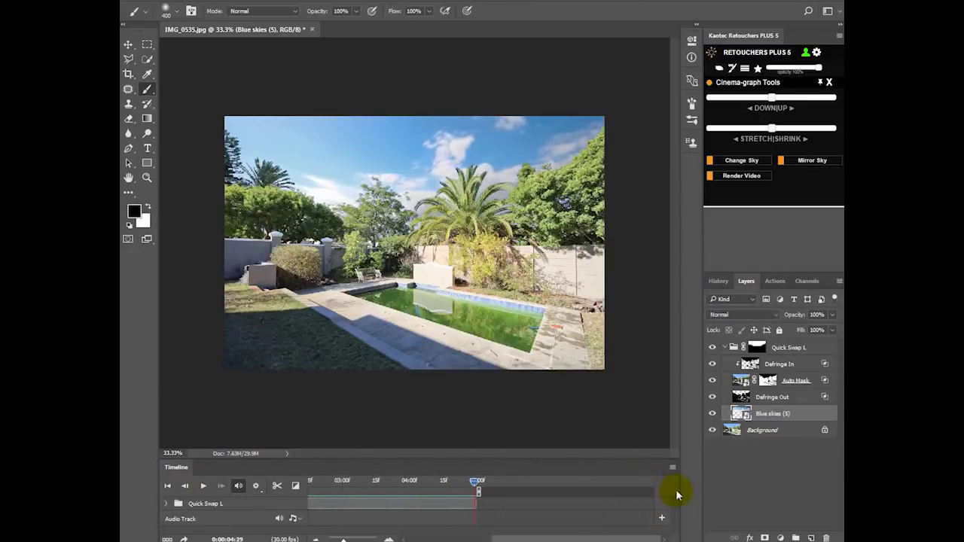
key("Home")
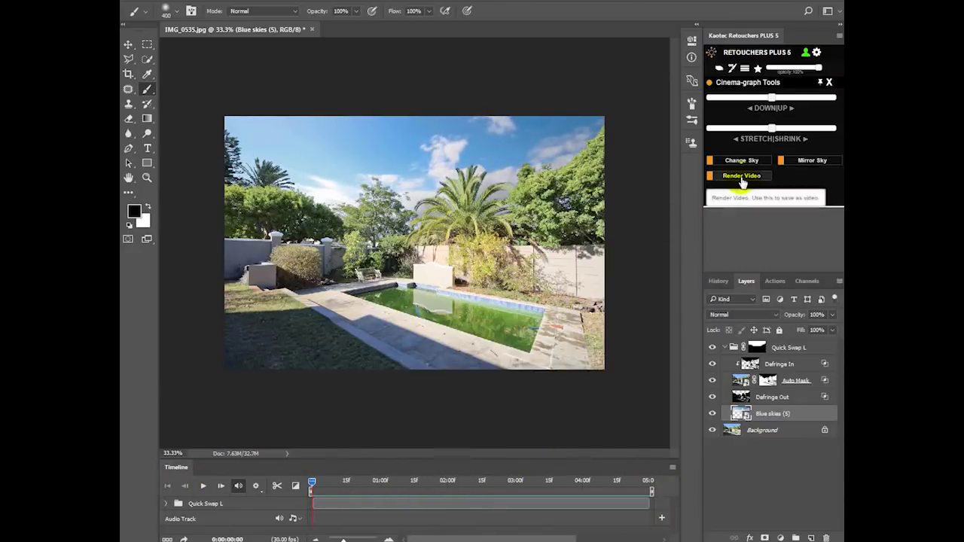
left_click(742, 178)
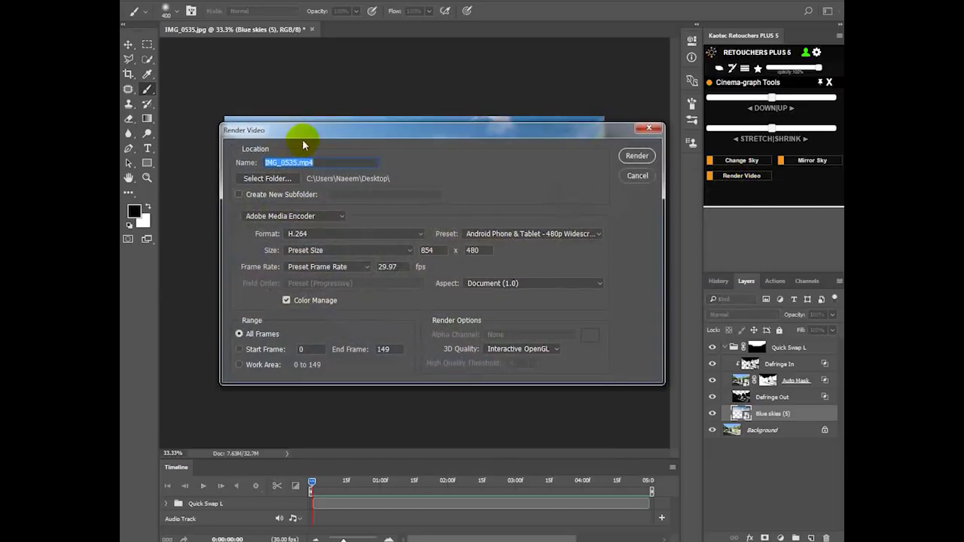
left_click_drag(304, 134, 408, 177)
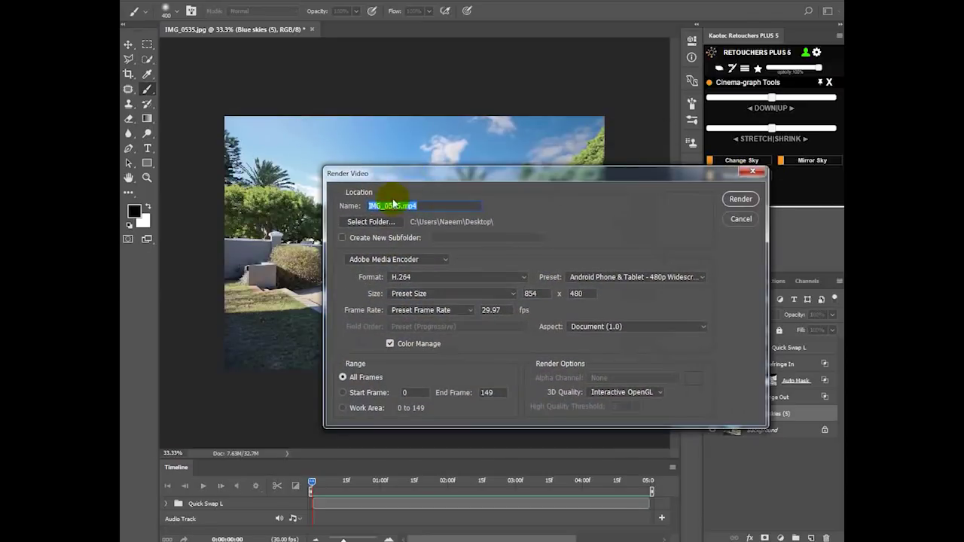
left_click(601, 278)
left_click(591, 6)
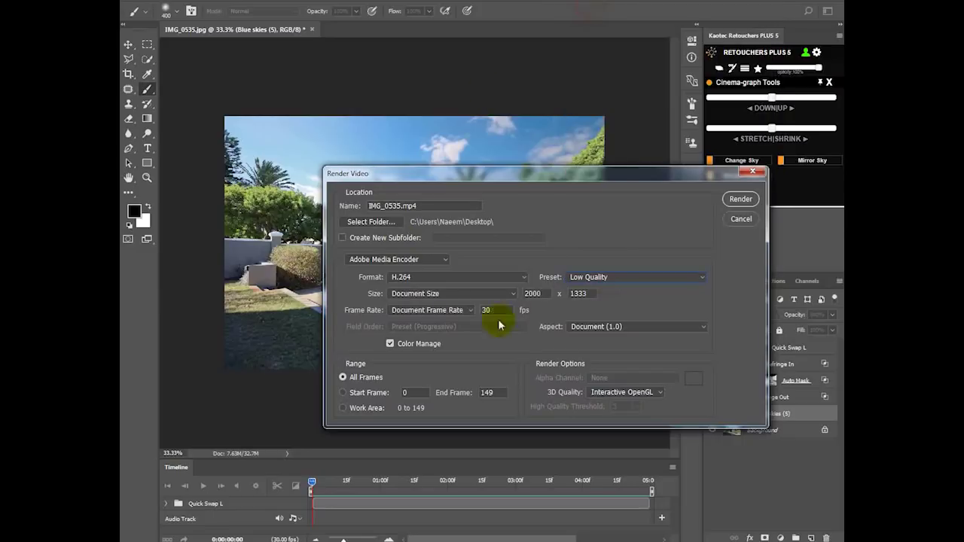
left_click_drag(557, 176, 504, 158)
double_click(479, 275)
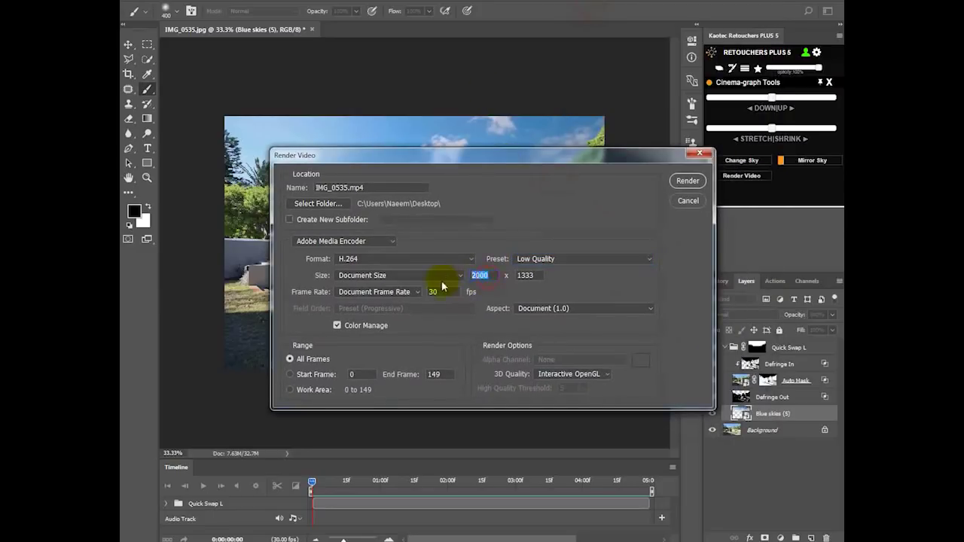
left_click(688, 202)
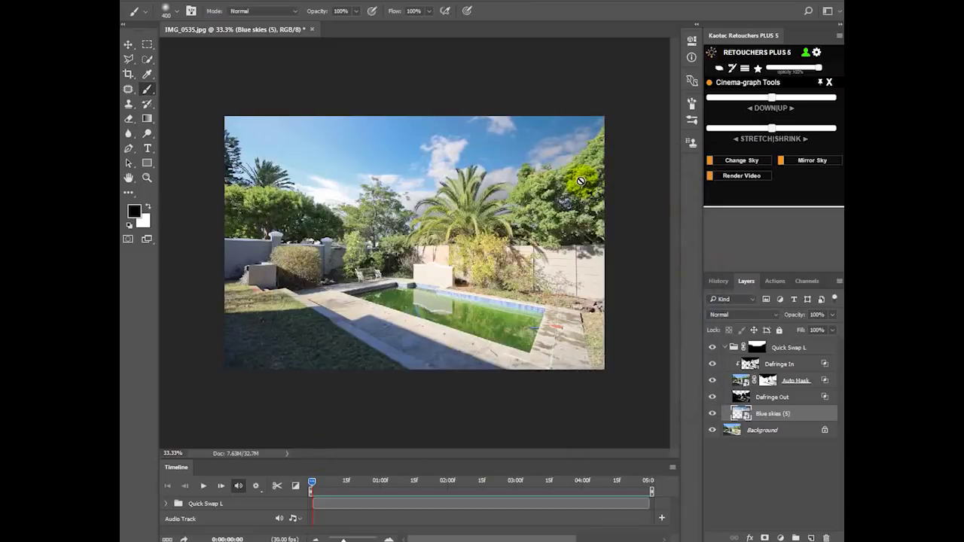
Step: Replace the sky texture with Blue skies (34) from the Blue Skies folder
left_click(746, 161)
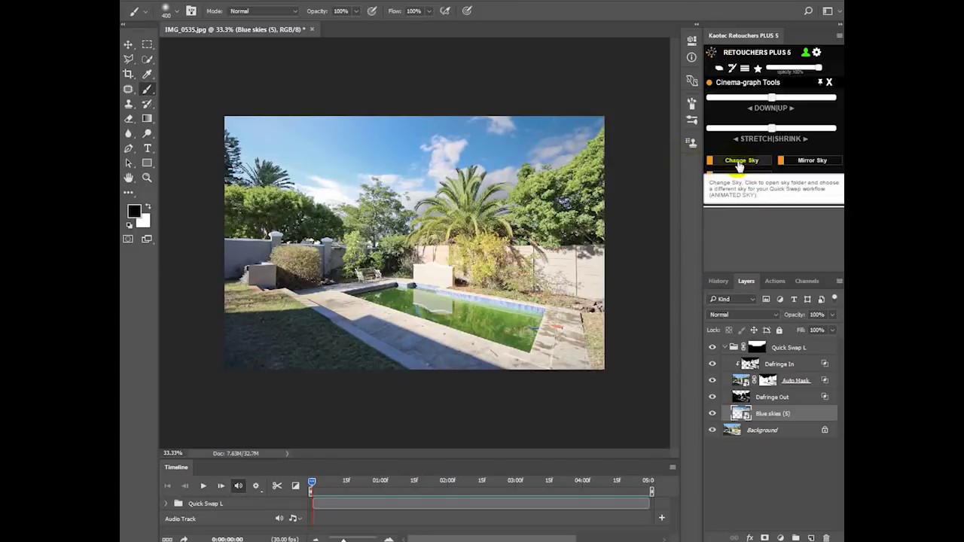
left_click(739, 163)
double_click(466, 231)
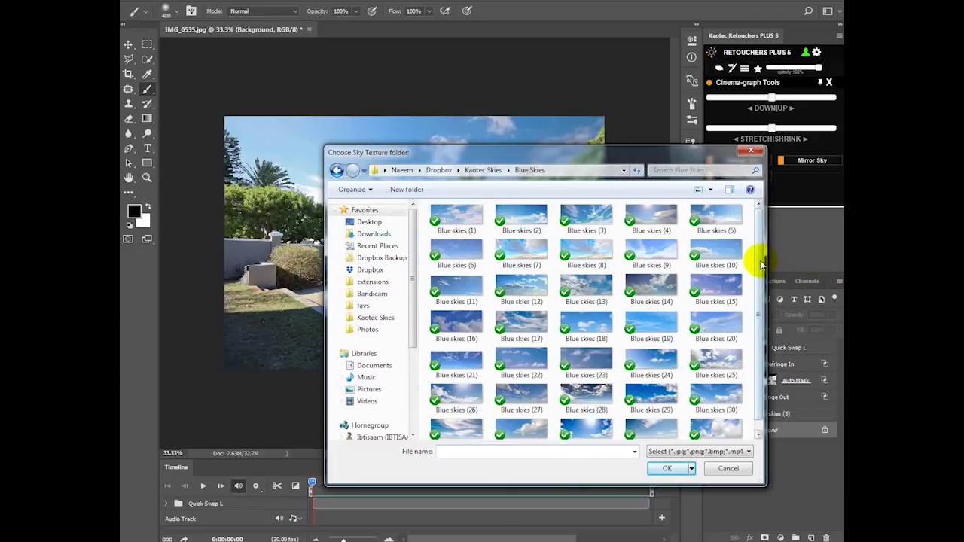
scroll(759, 258, "down", 2)
double_click(669, 409)
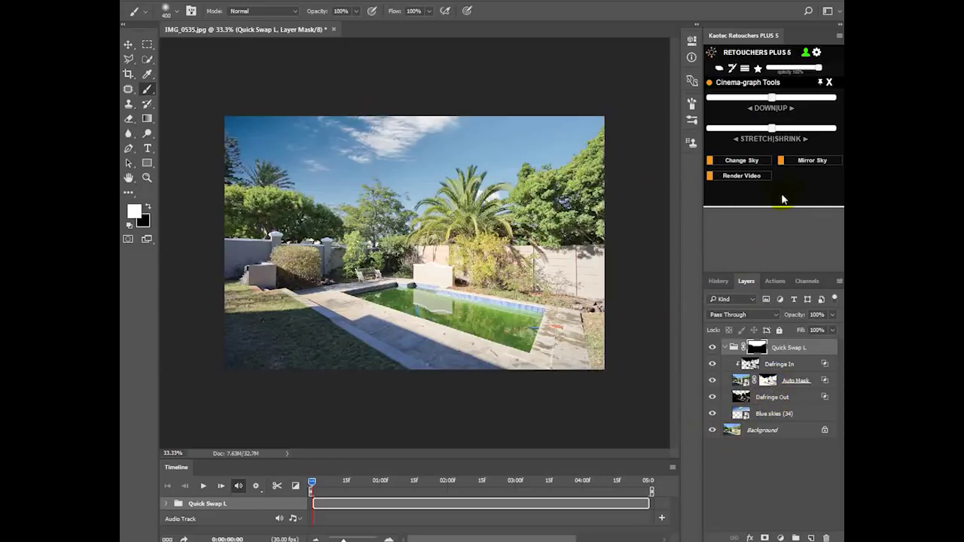
Step: Mirror the sky, then apply Levels with output black 54 and input white 232
left_click(810, 160)
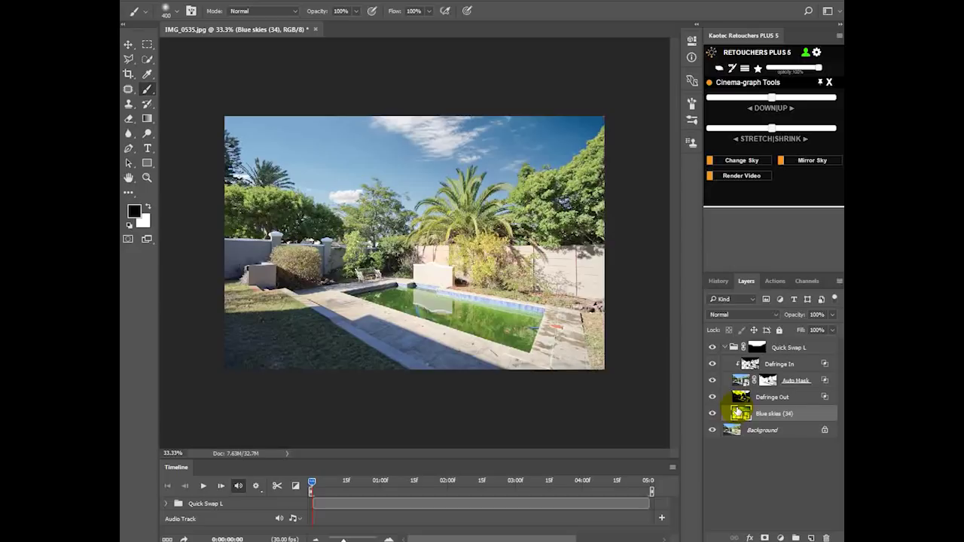
key("ctrl+l")
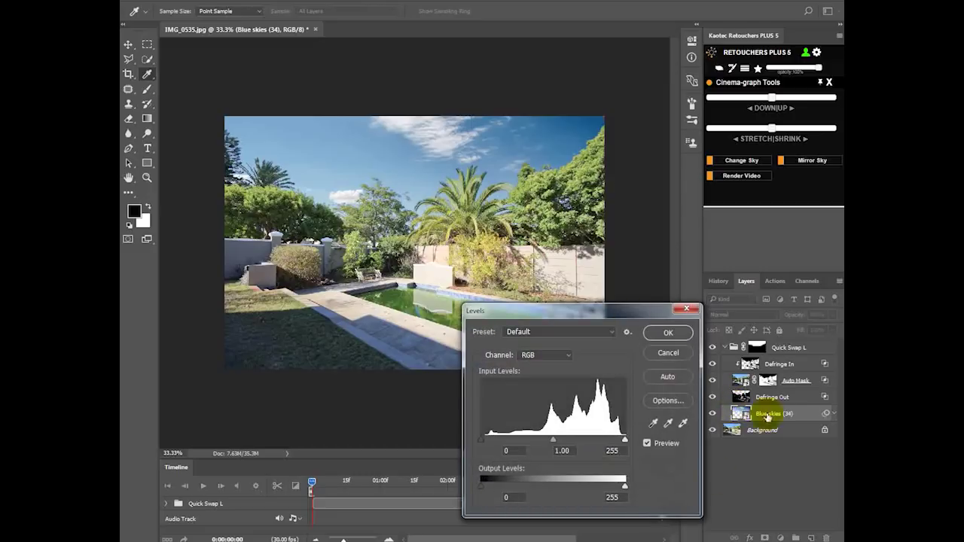
left_click_drag(633, 311, 469, 287)
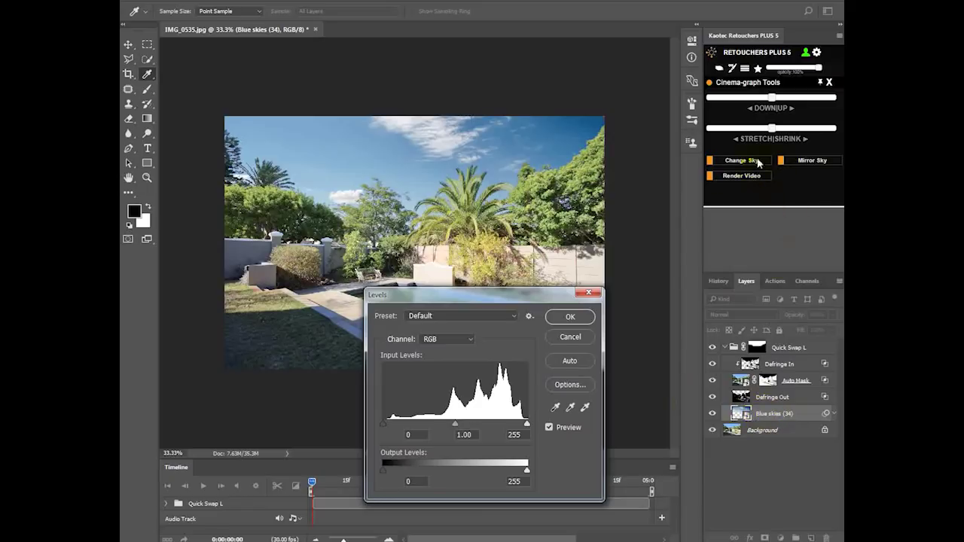
left_click_drag(497, 299, 559, 268)
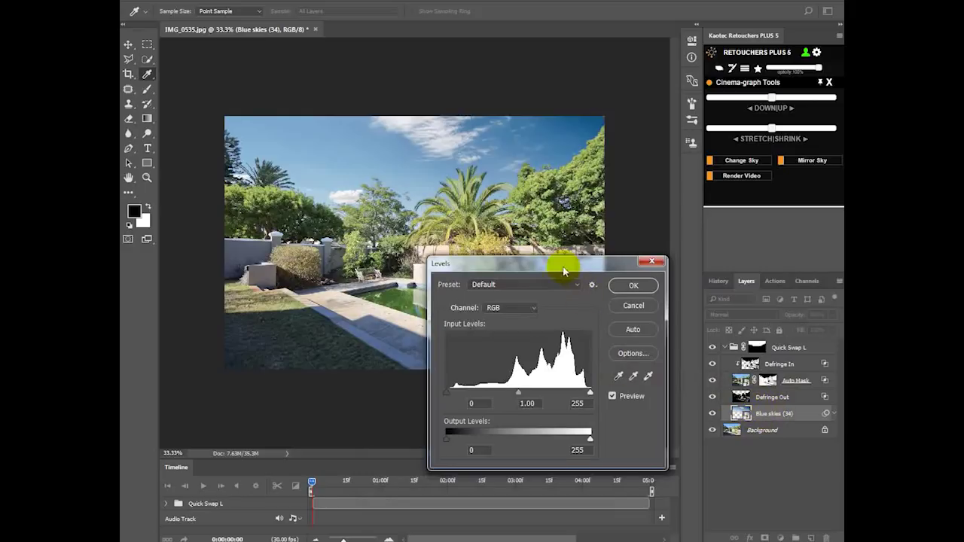
left_click_drag(564, 265, 578, 245)
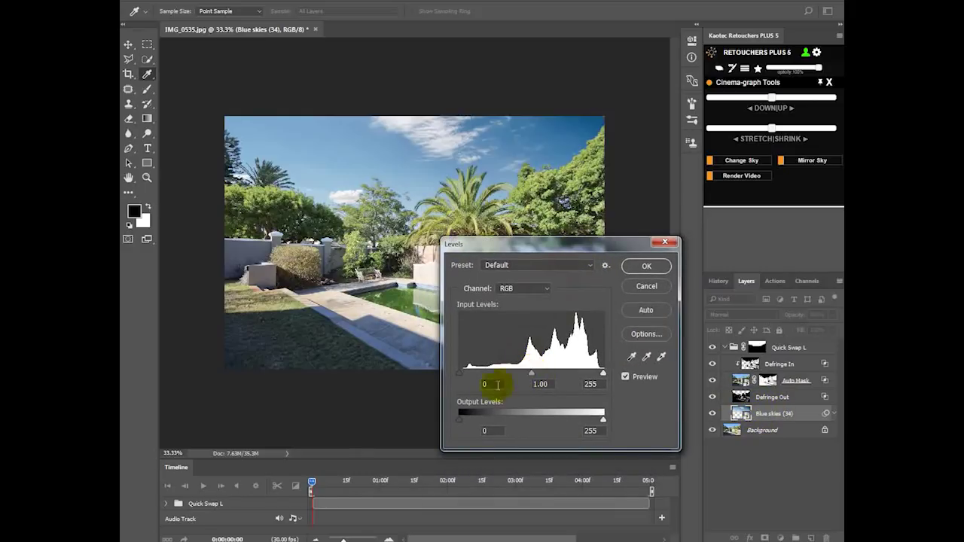
left_click_drag(462, 423, 490, 422)
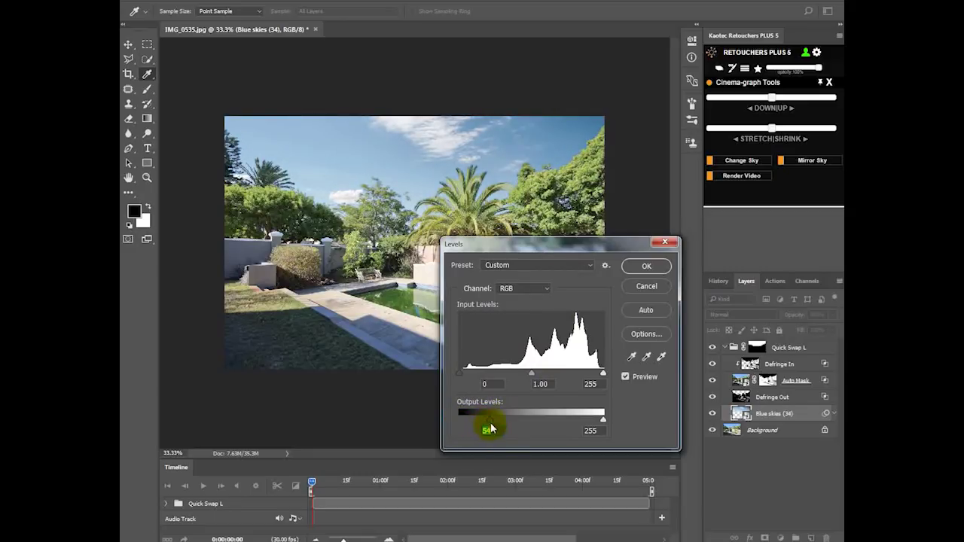
left_click_drag(603, 377, 589, 377)
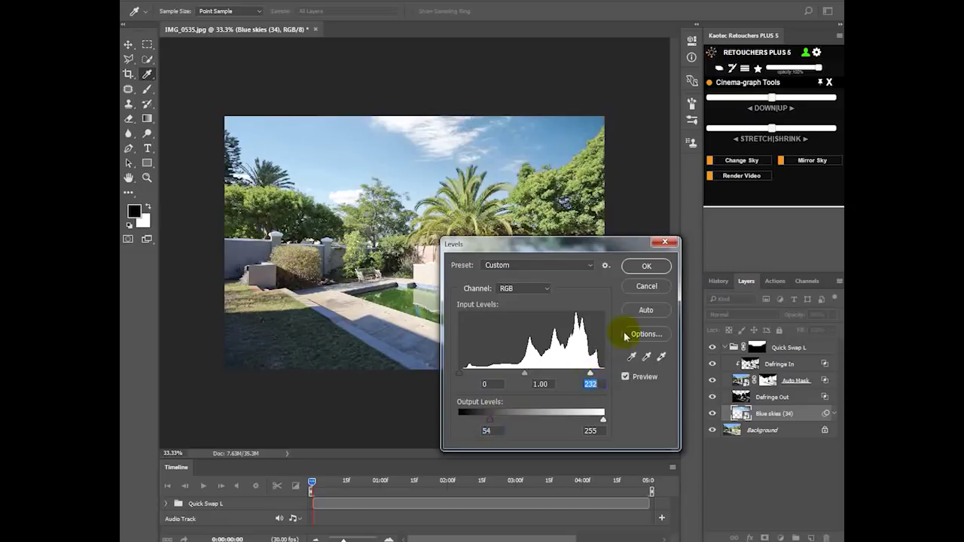
left_click(649, 267)
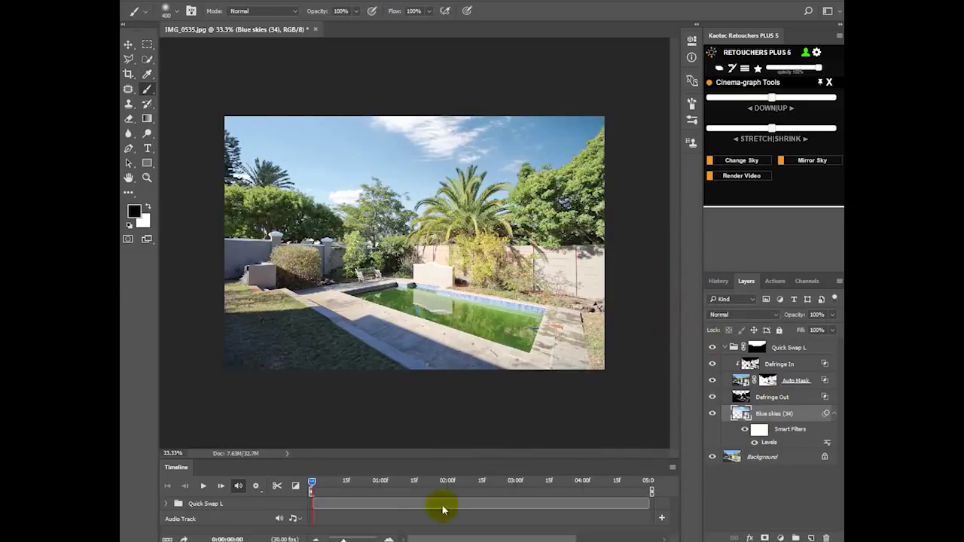
Step: Preview the sky animation, rewind it to the first frame, and close the Timeline panel
key("space")
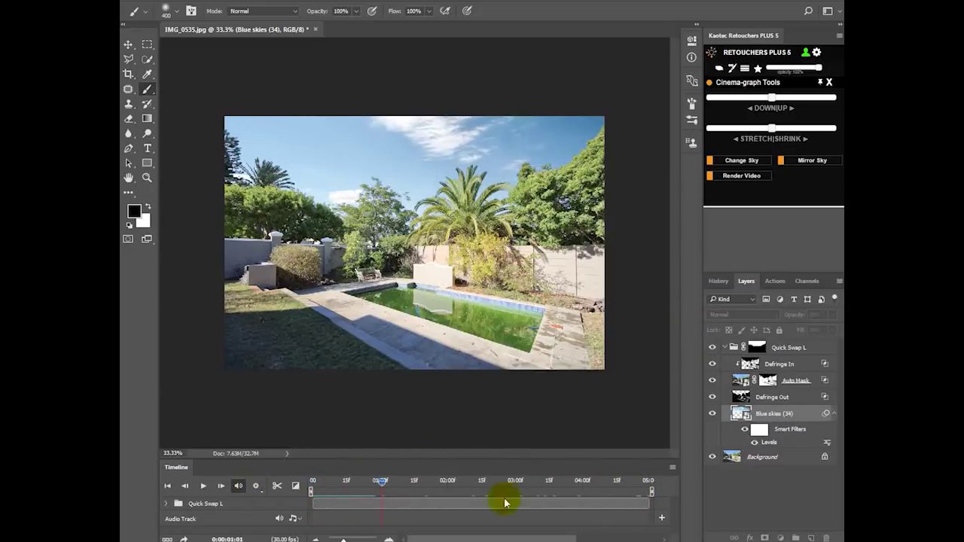
key("space")
key("Home")
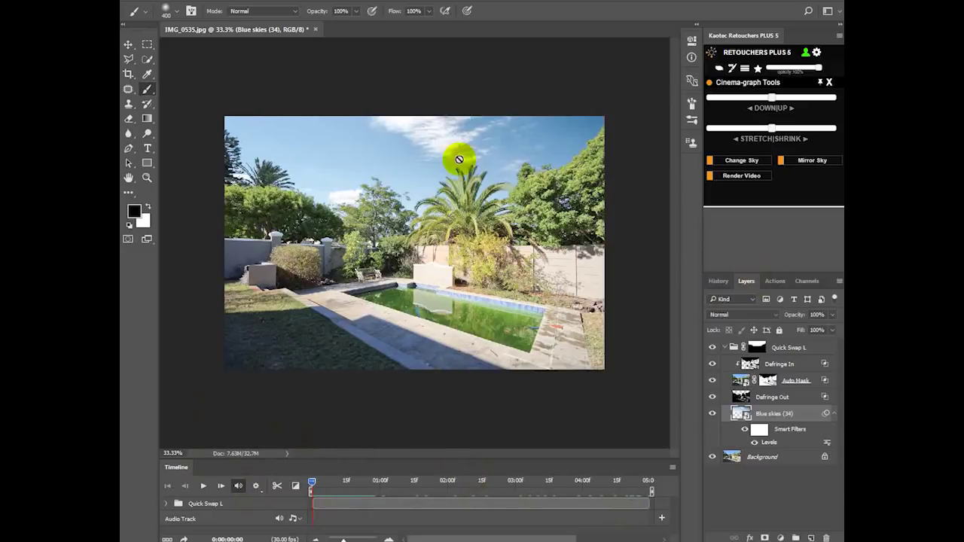
right_click(176, 466)
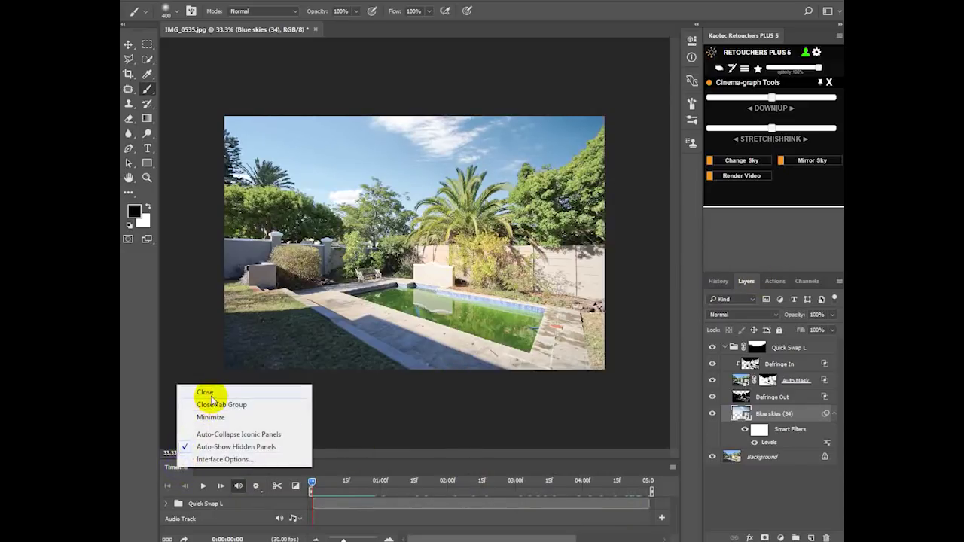
left_click(208, 393)
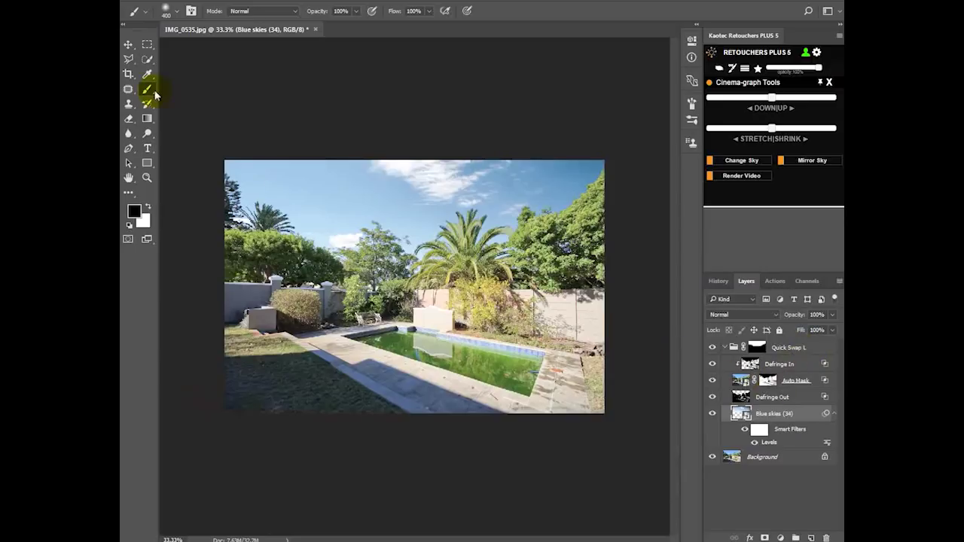
Step: With the Move tool, shift the Blue skies (34) layer down and slightly right
left_click(128, 44)
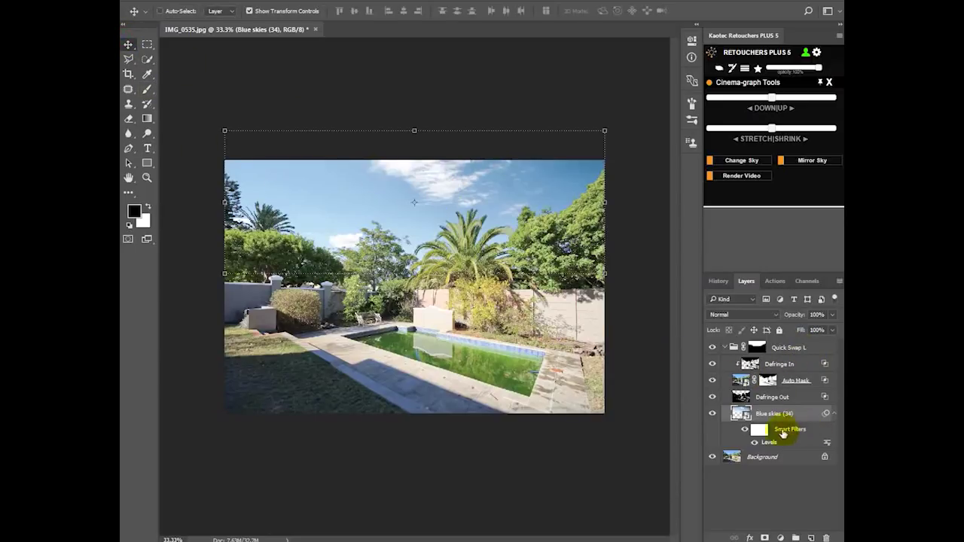
left_click_drag(390, 204, 391, 239)
left_click(507, 225)
left_click_drag(503, 178, 539, 188)
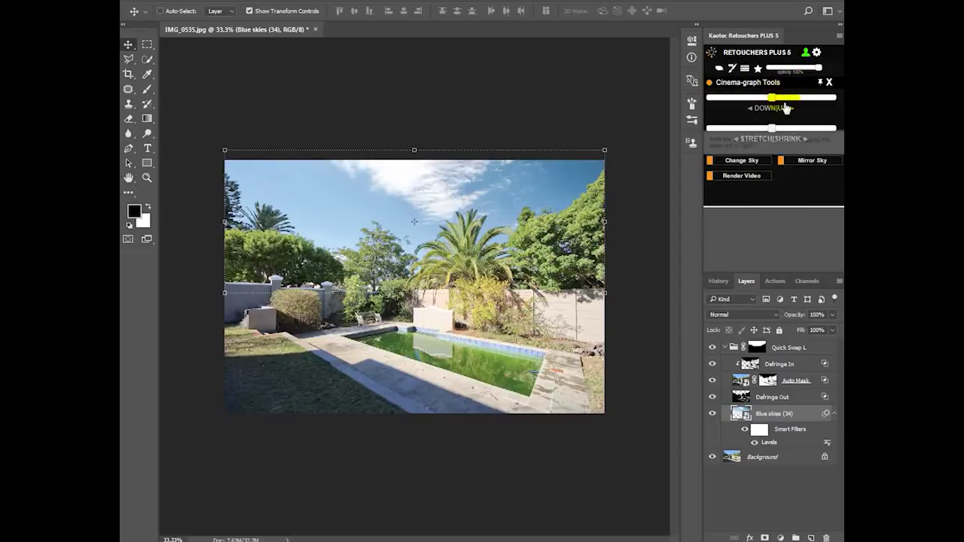
left_click_drag(565, 176, 543, 194)
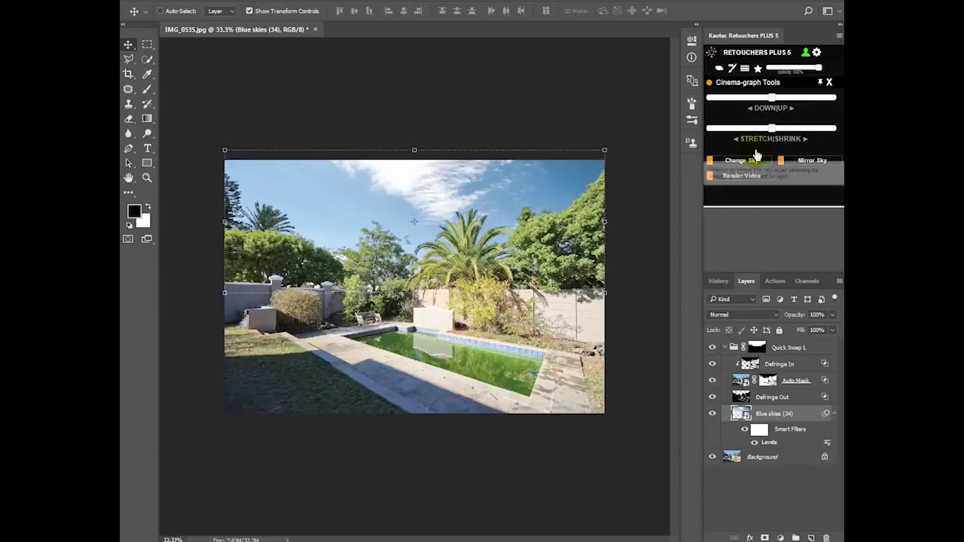
left_click_drag(441, 194, 444, 152)
Step: Stretch the sky taller from its top and bottom edges and commit the transform
left_click_drag(415, 100, 415, 155)
left_click_drag(451, 185, 498, 206)
left_click_drag(417, 260, 420, 279)
key("Return")
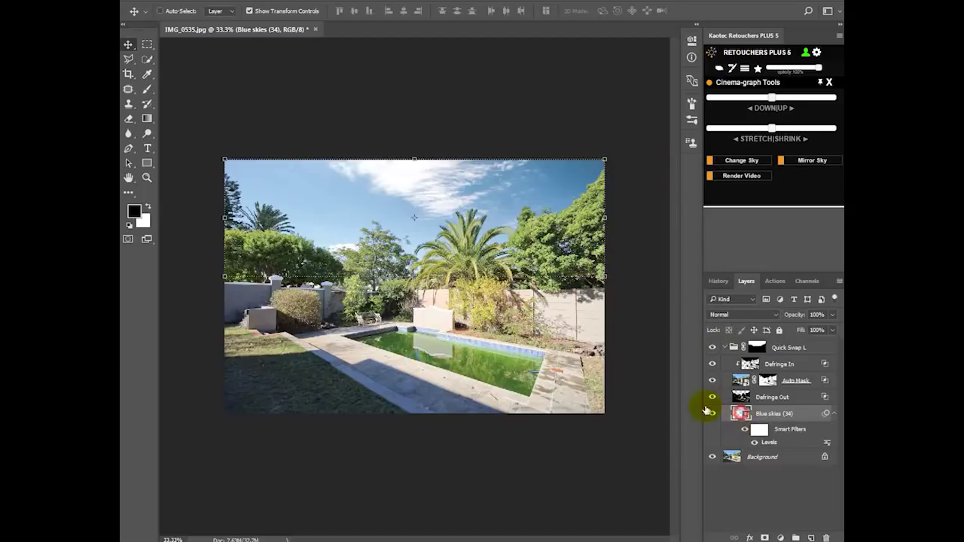
Step: Stretch the sky taller, narrow it from the left, then Snap Flatten into one Background layer
left_click_drag(415, 159, 415, 145)
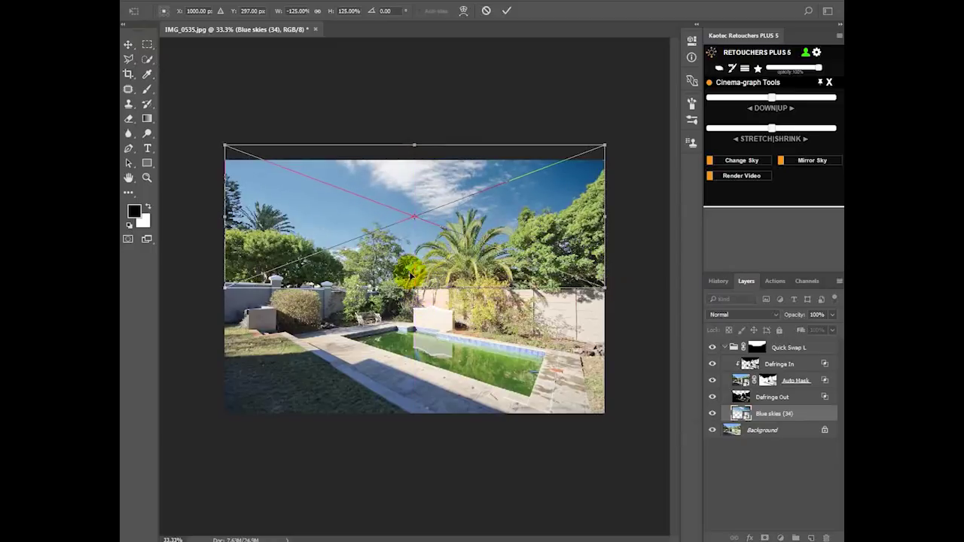
left_click_drag(225, 216, 361, 246)
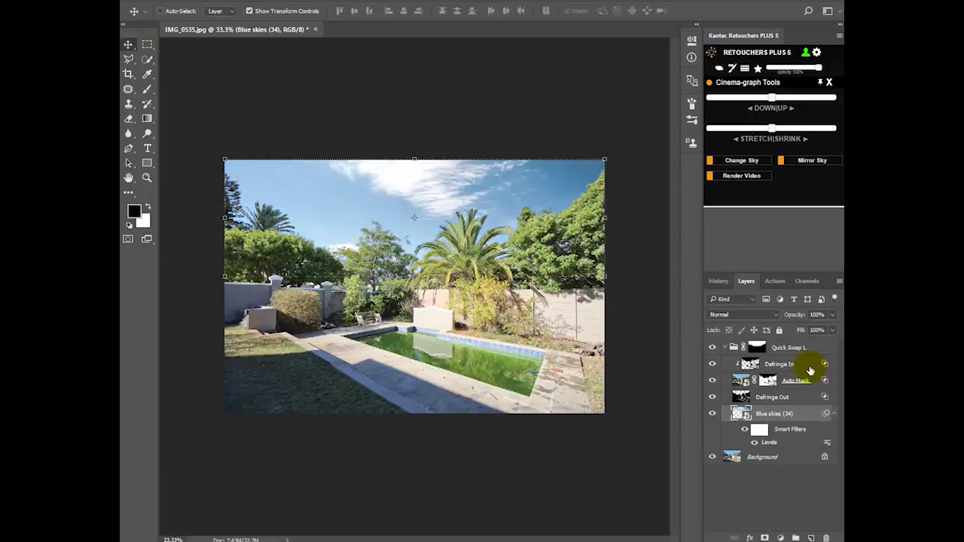
left_click(831, 84)
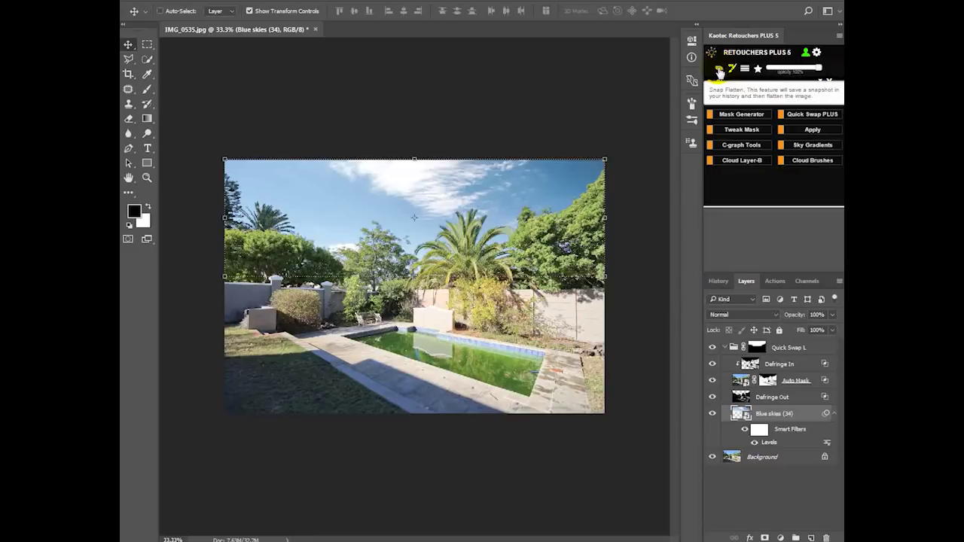
left_click(720, 72)
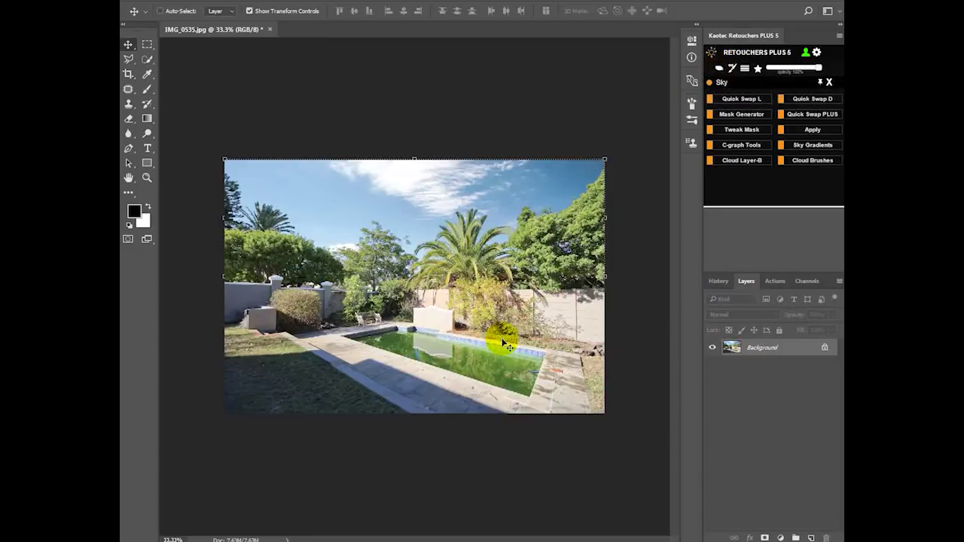